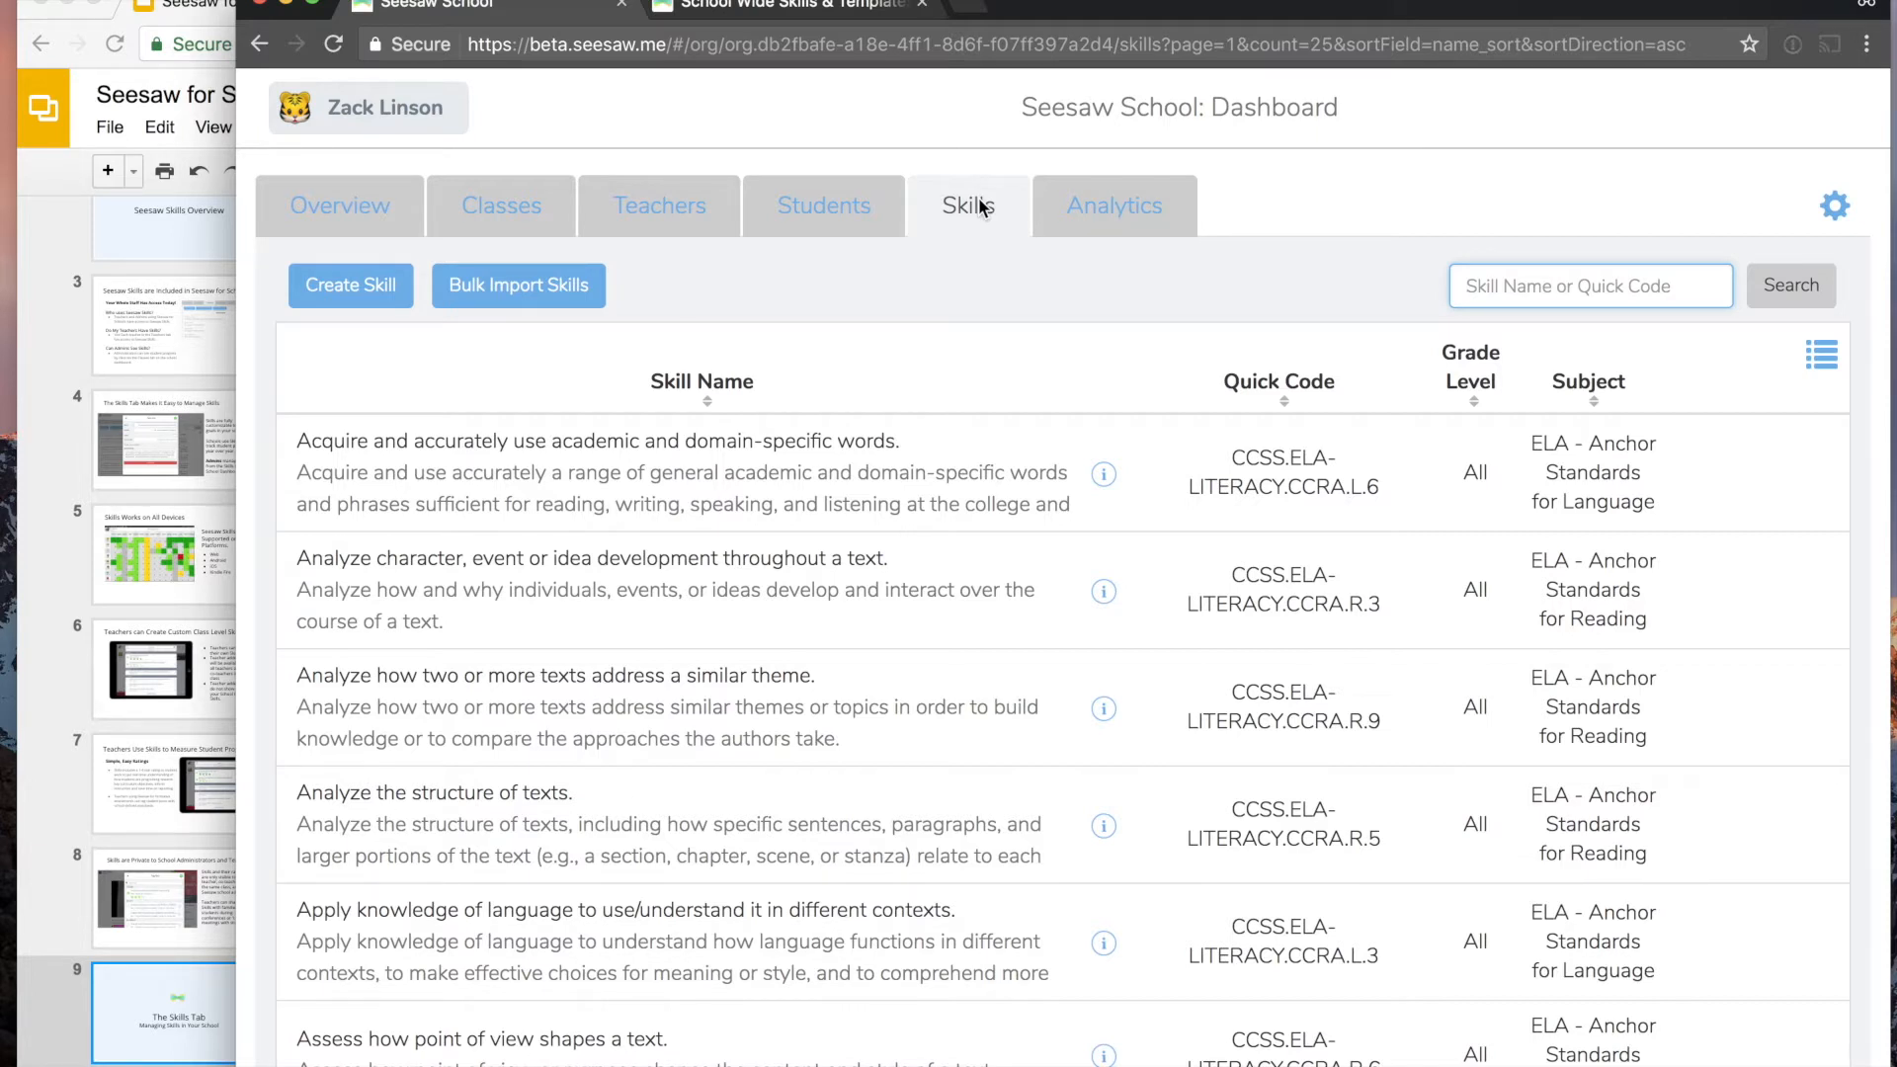
# - Look over the blank new-skill form and the details of the skill "Analyze character, event or idea development throughout a text."
pyautogui.click(360, 295)
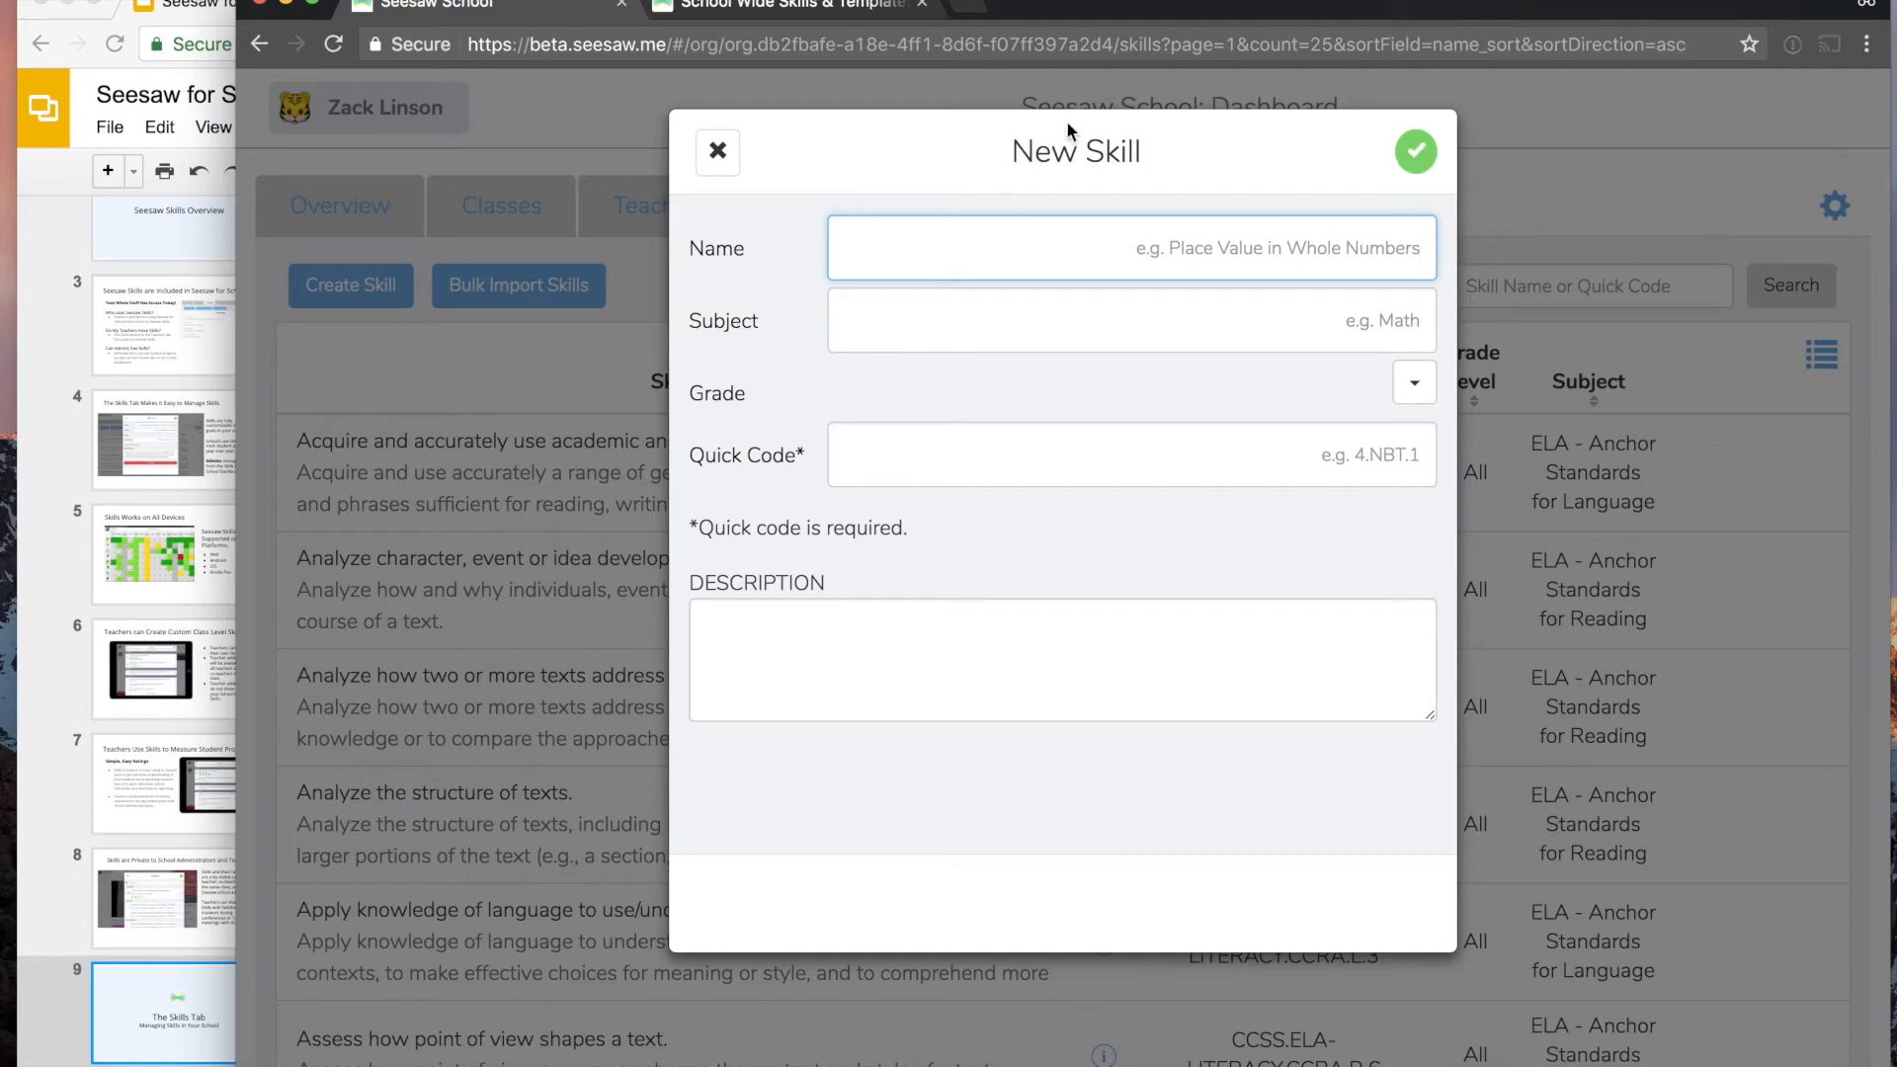
pyautogui.click(720, 154)
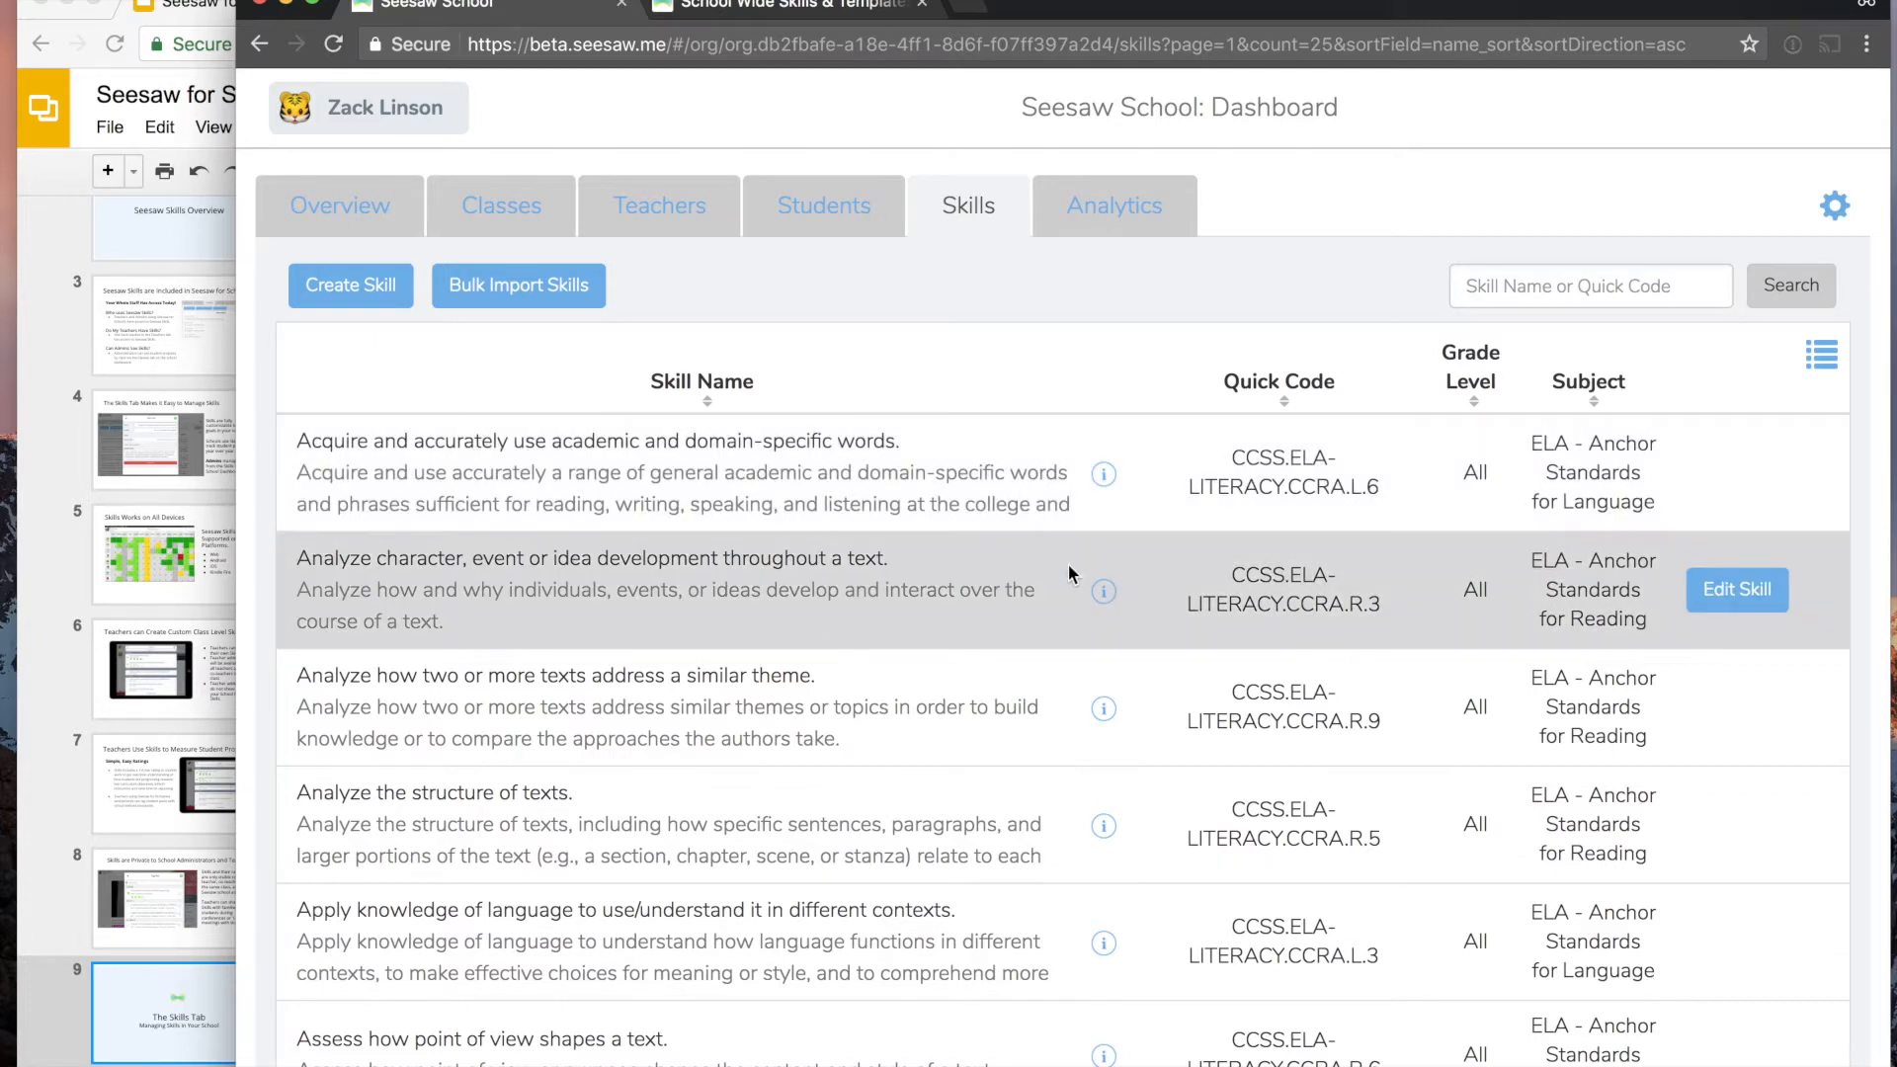
pyautogui.click(1724, 593)
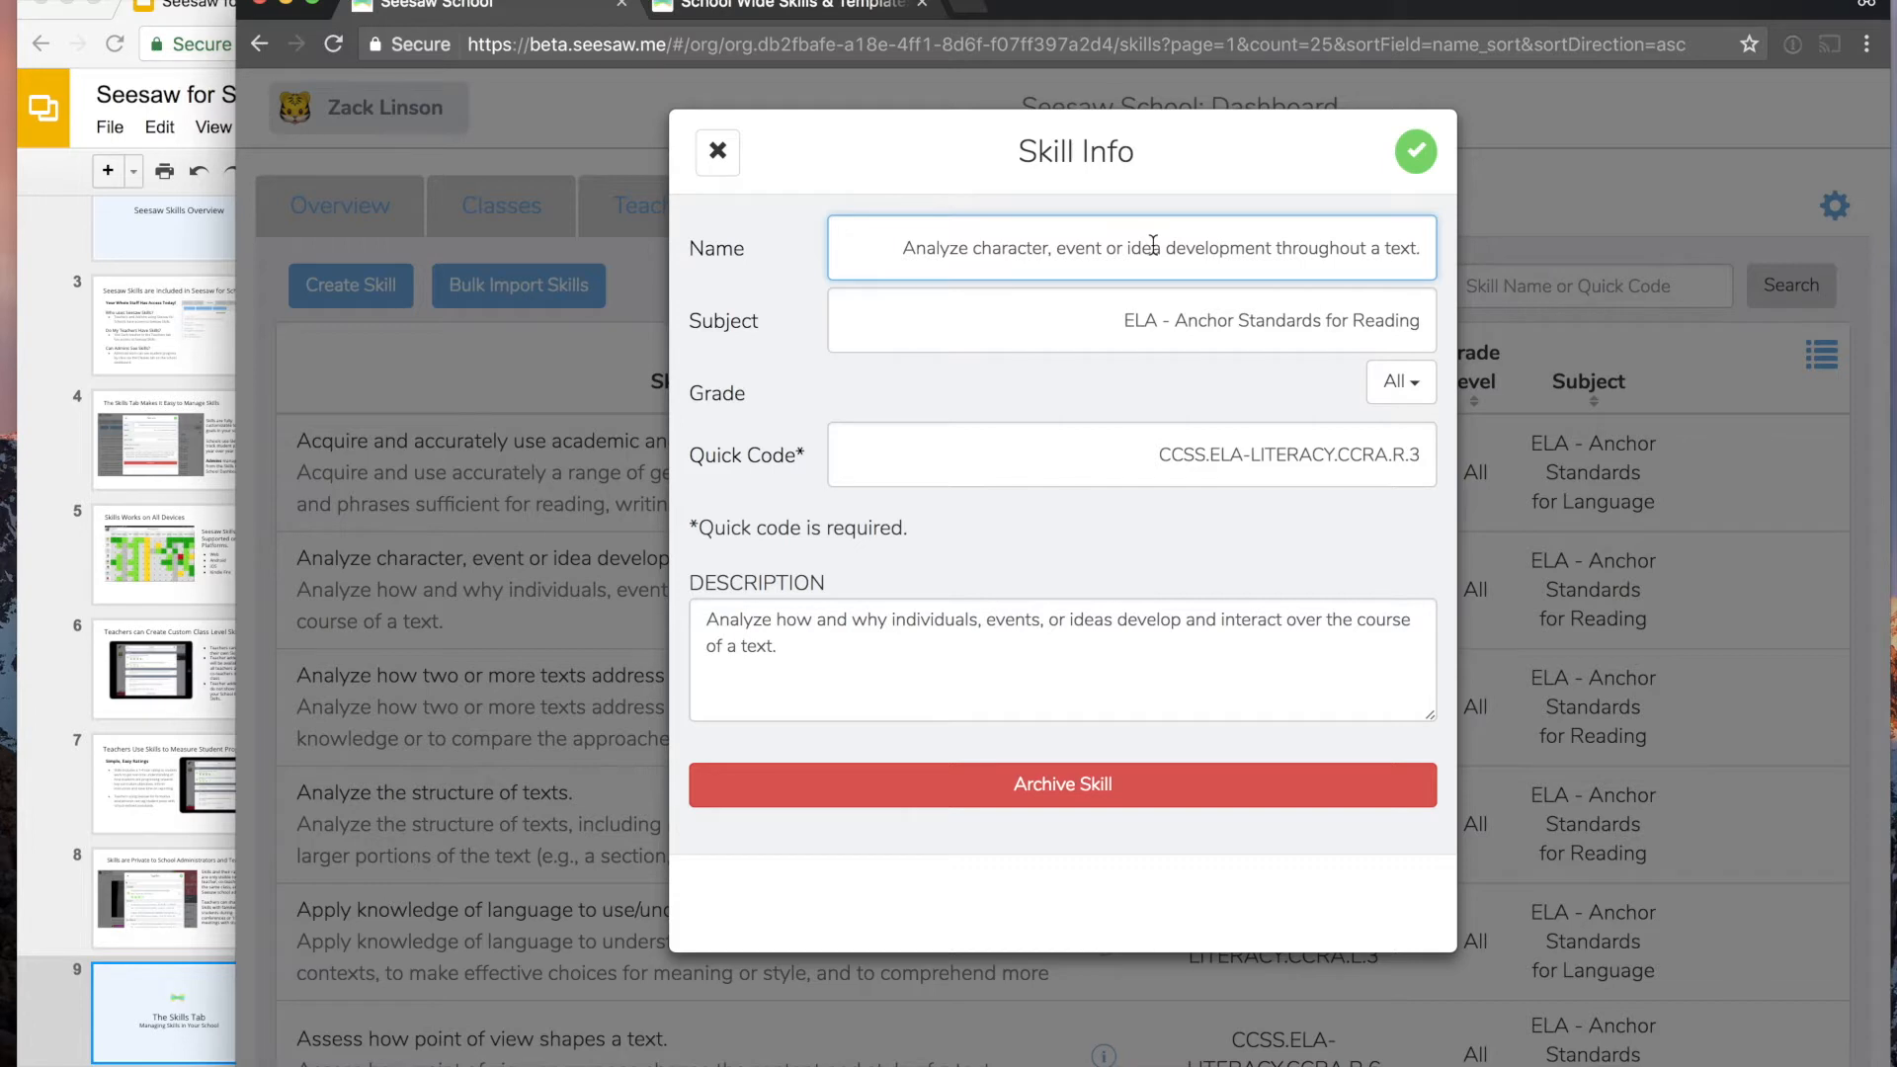
pyautogui.click(1403, 156)
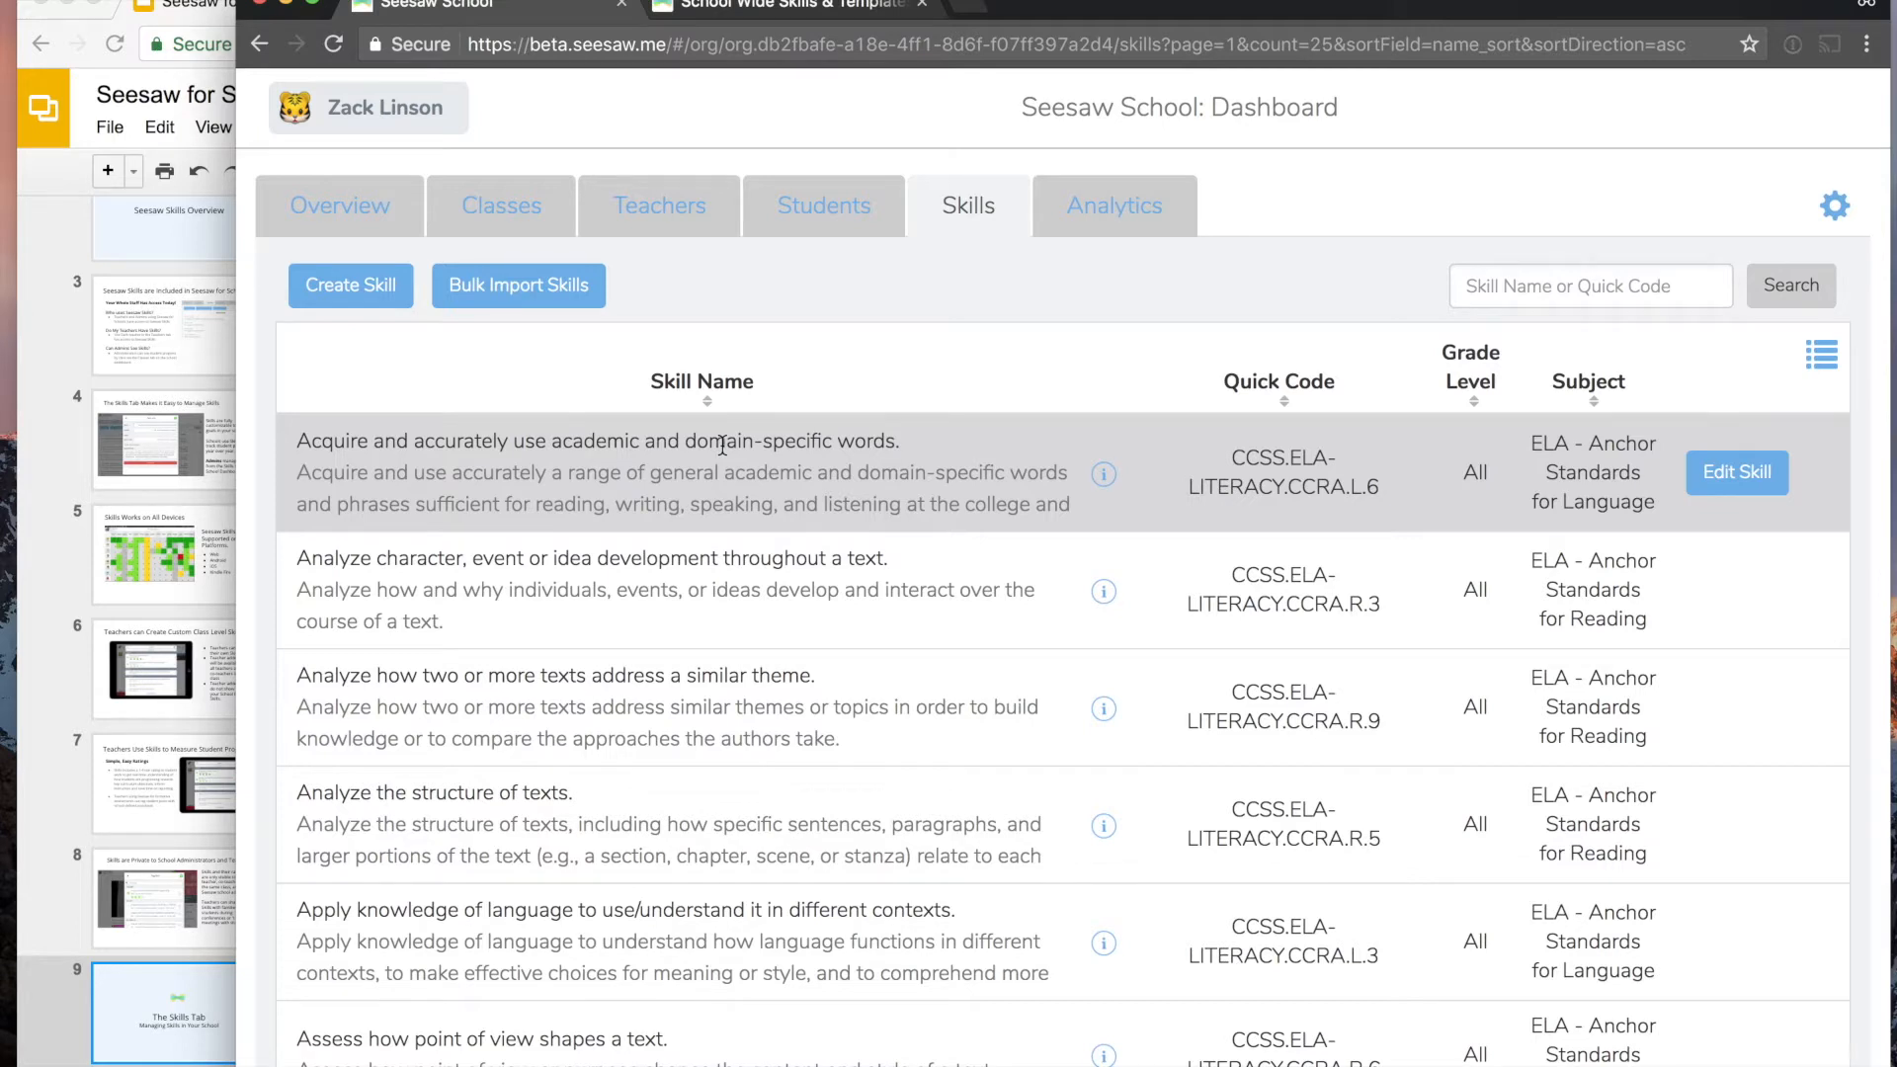
# - Open the bulk skills import dialog and switch to the Seesaw for Schools Skills Template spreadsheet in Google Sheets
pyautogui.click(546, 298)
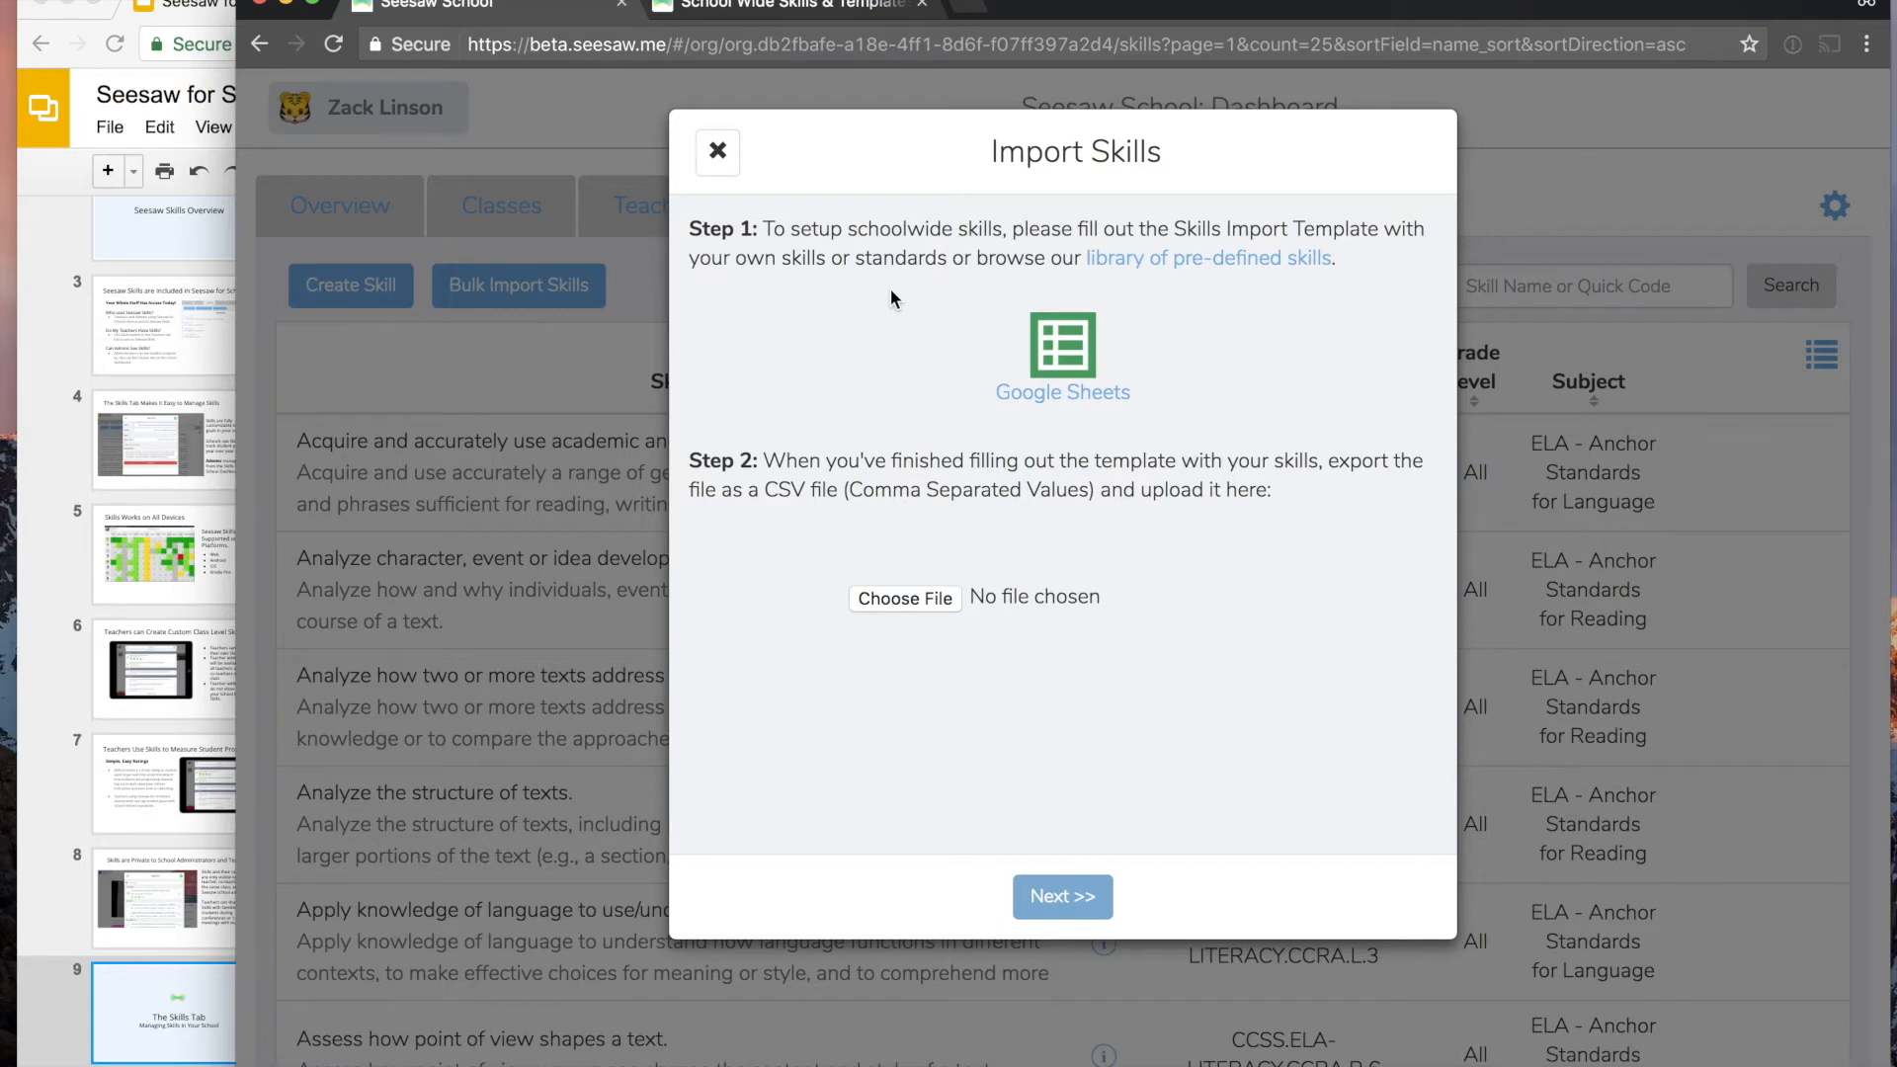
pyautogui.click(136, 1016)
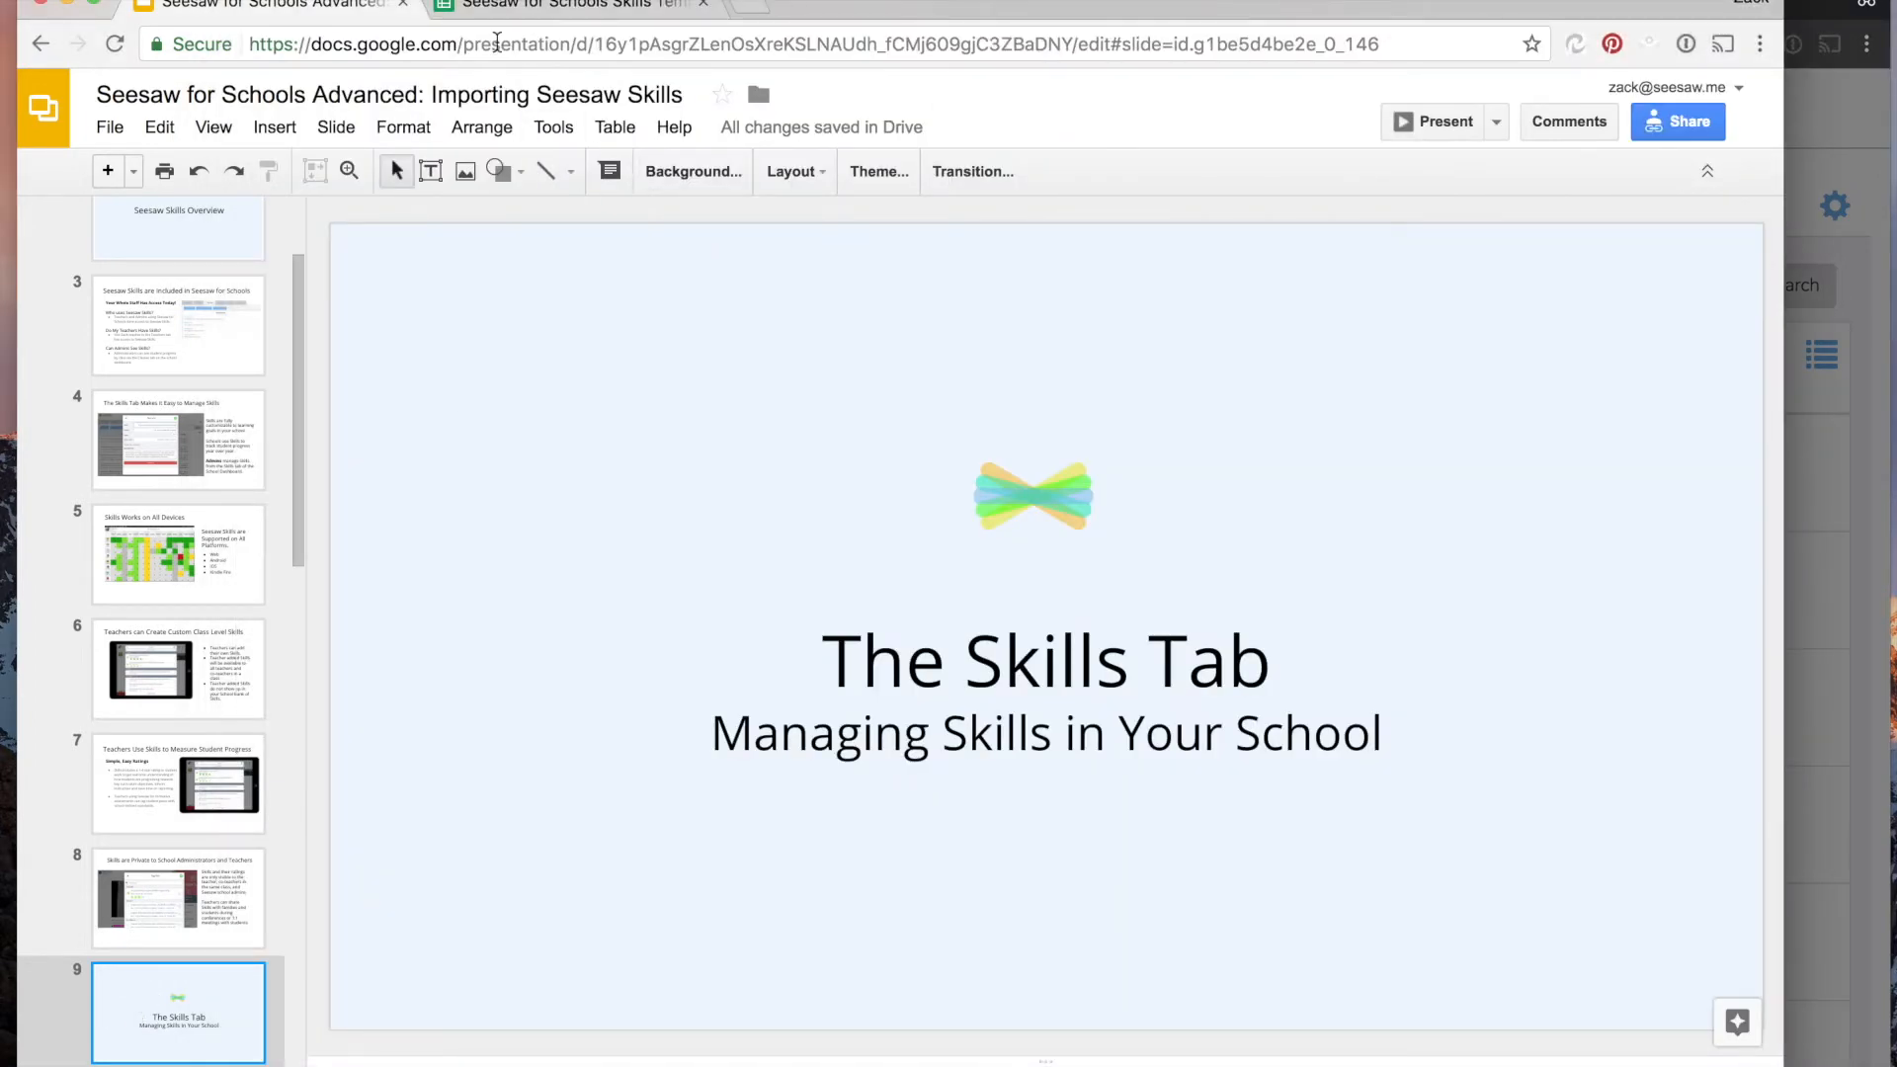
pyautogui.click(514, 10)
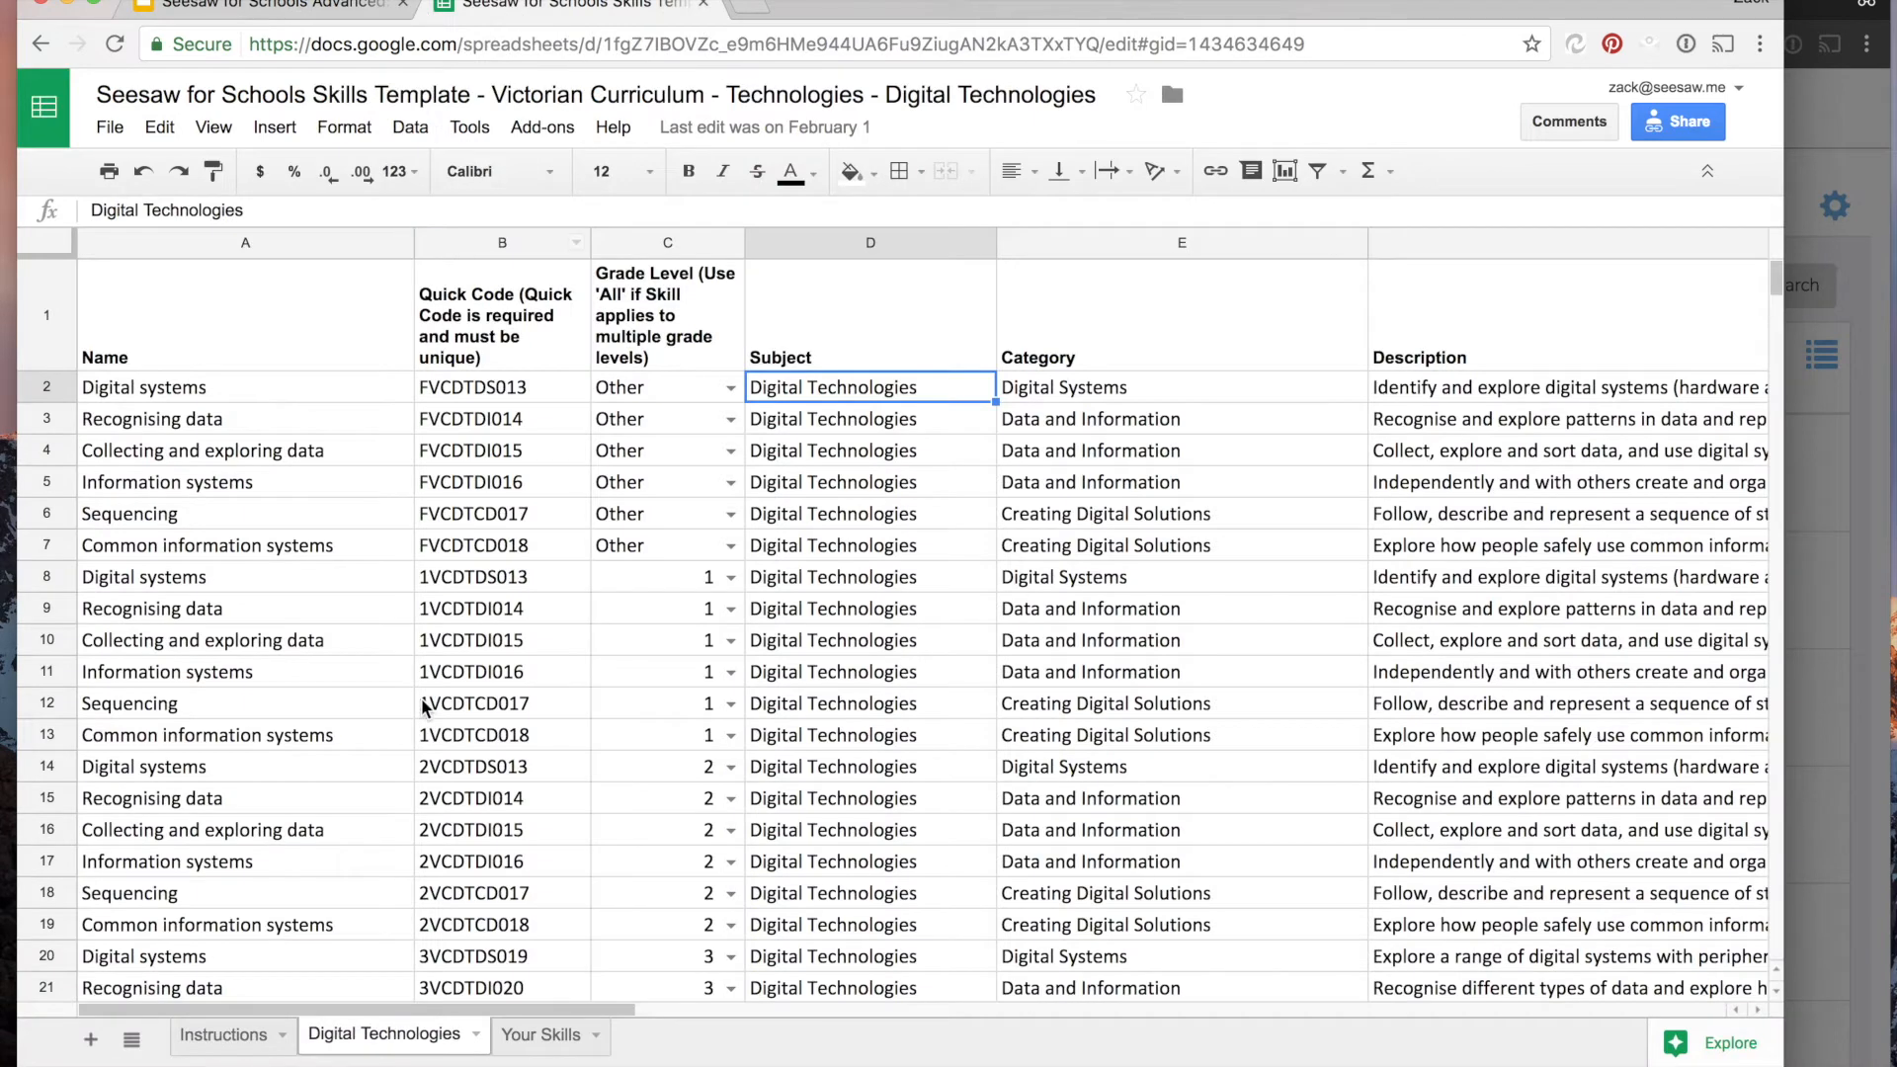
# - Review the template's Instructions sheet and the spreadsheet's file options for making a copy or downloading it
pyautogui.click(223, 1035)
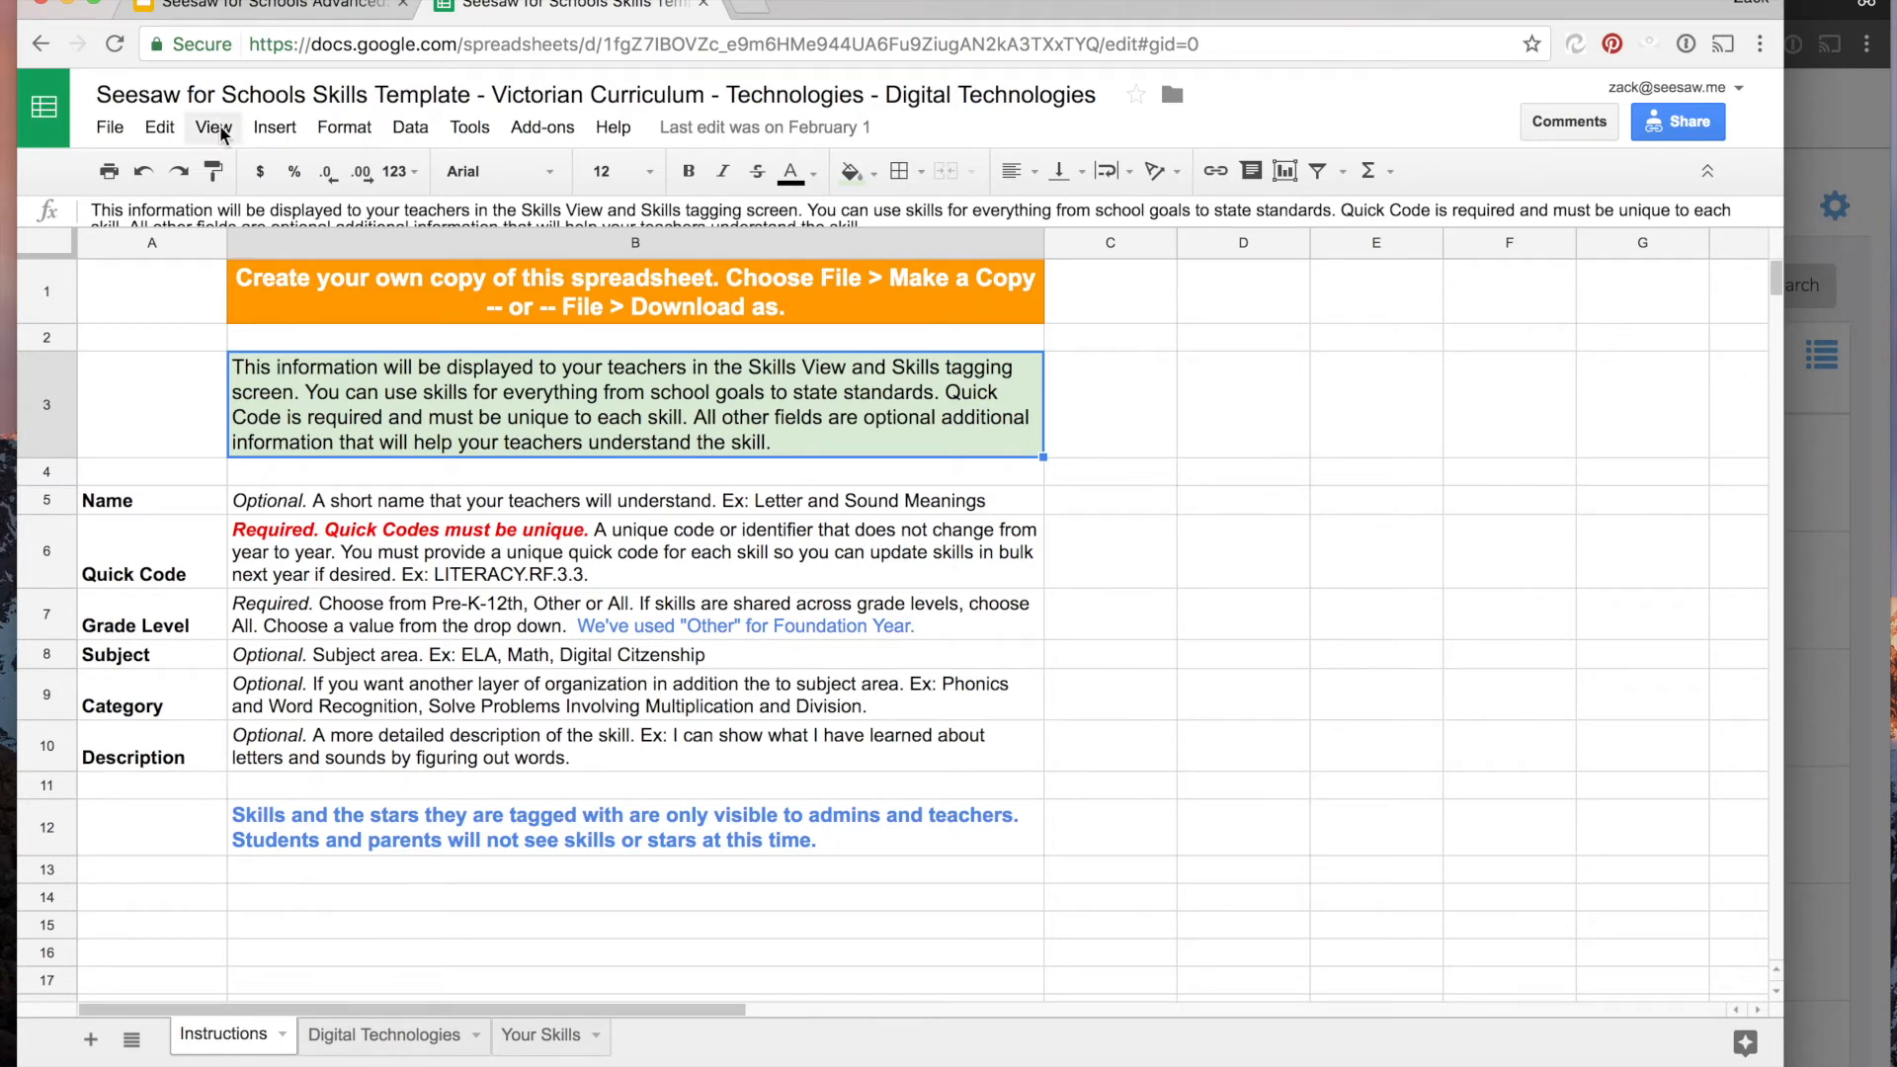
pyautogui.click(109, 128)
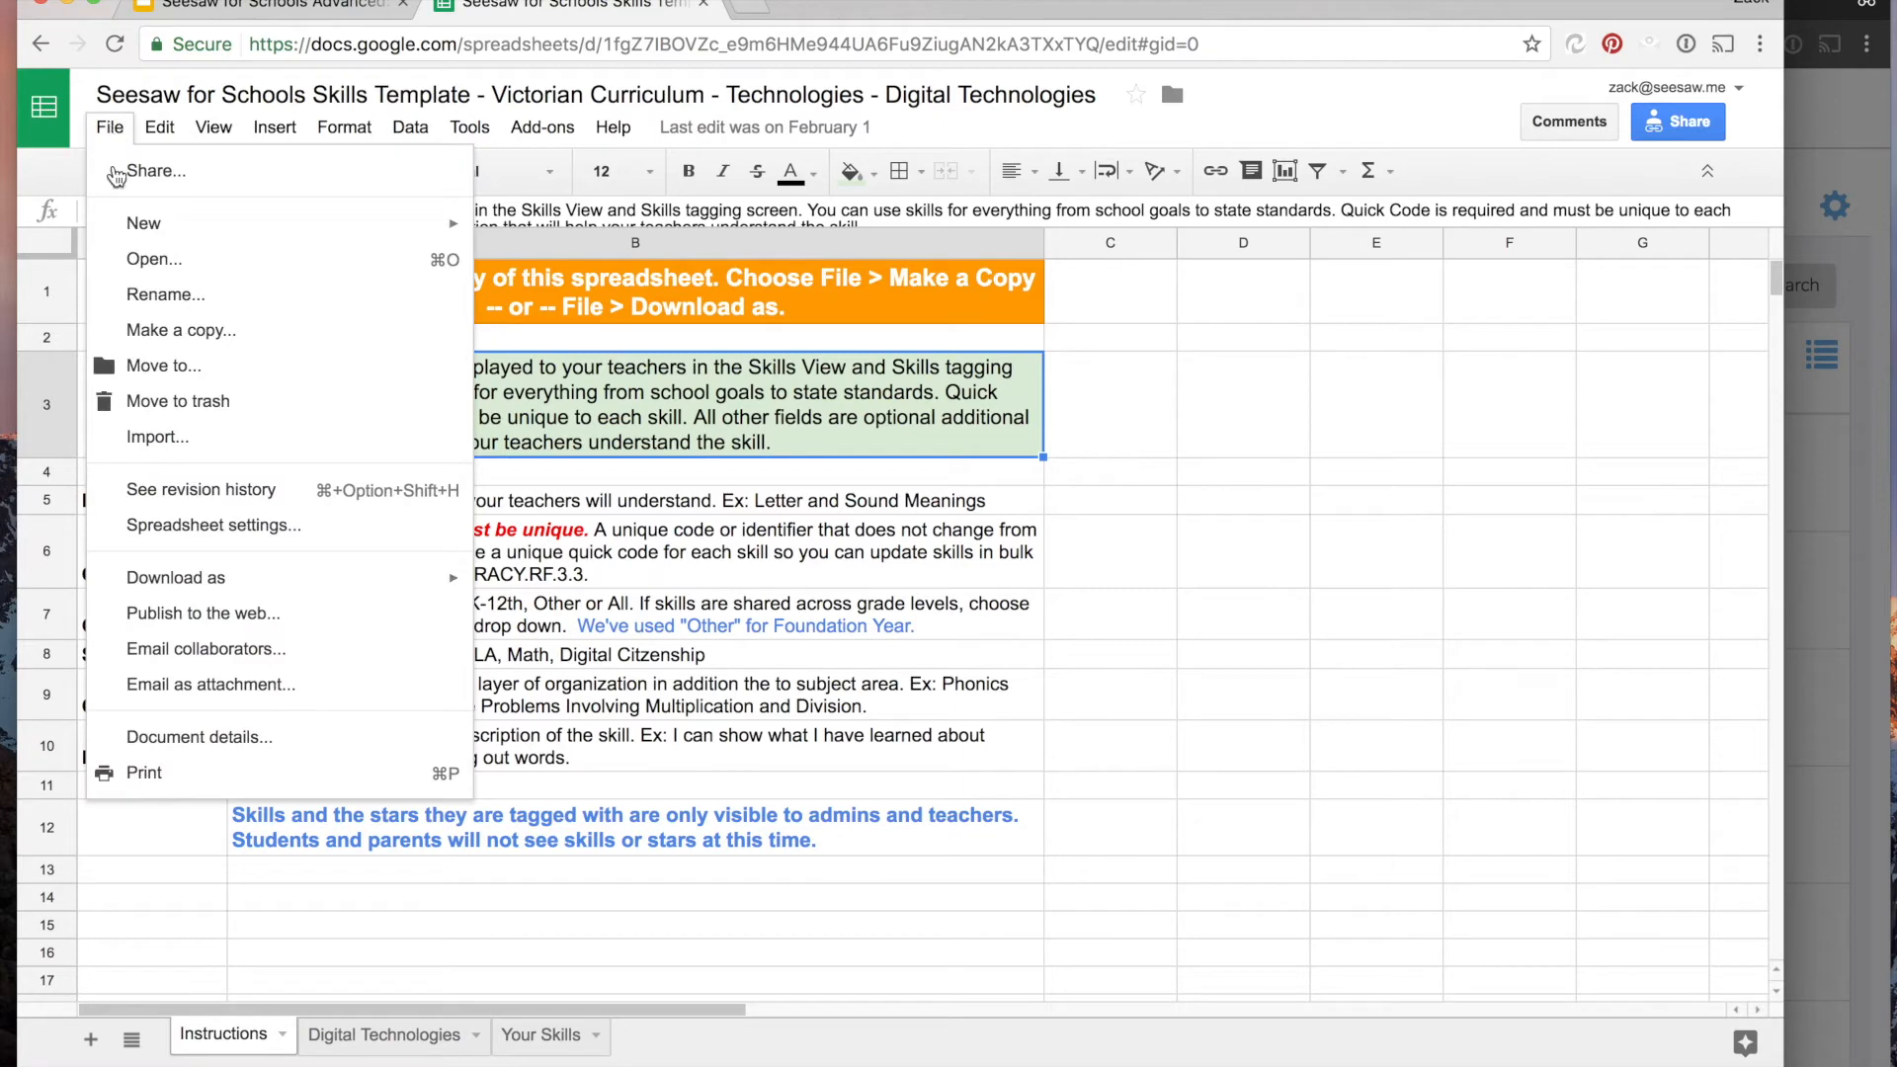
pyautogui.click(707, 481)
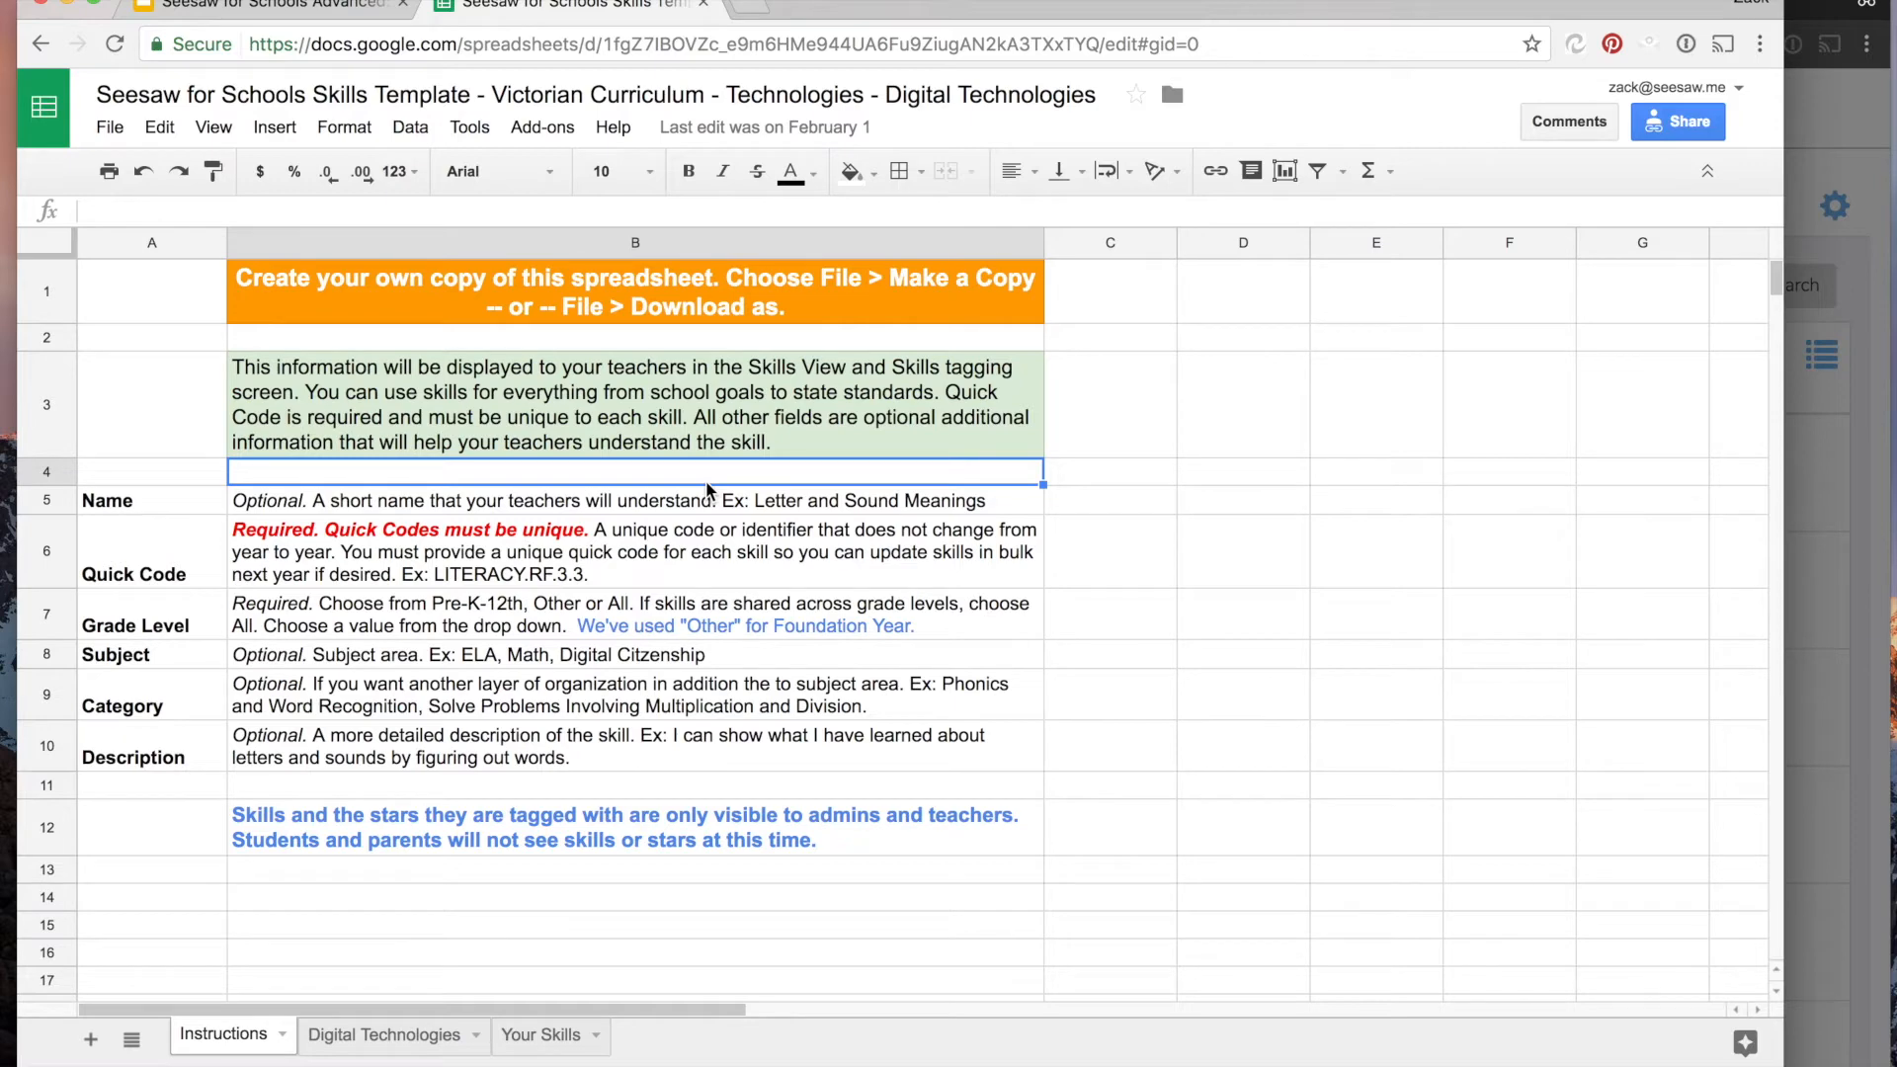
# - Examine the Digital Technologies sheet's name, quick code, grade level, subject, category and description columns, including the grade level choices
pyautogui.click(367, 1034)
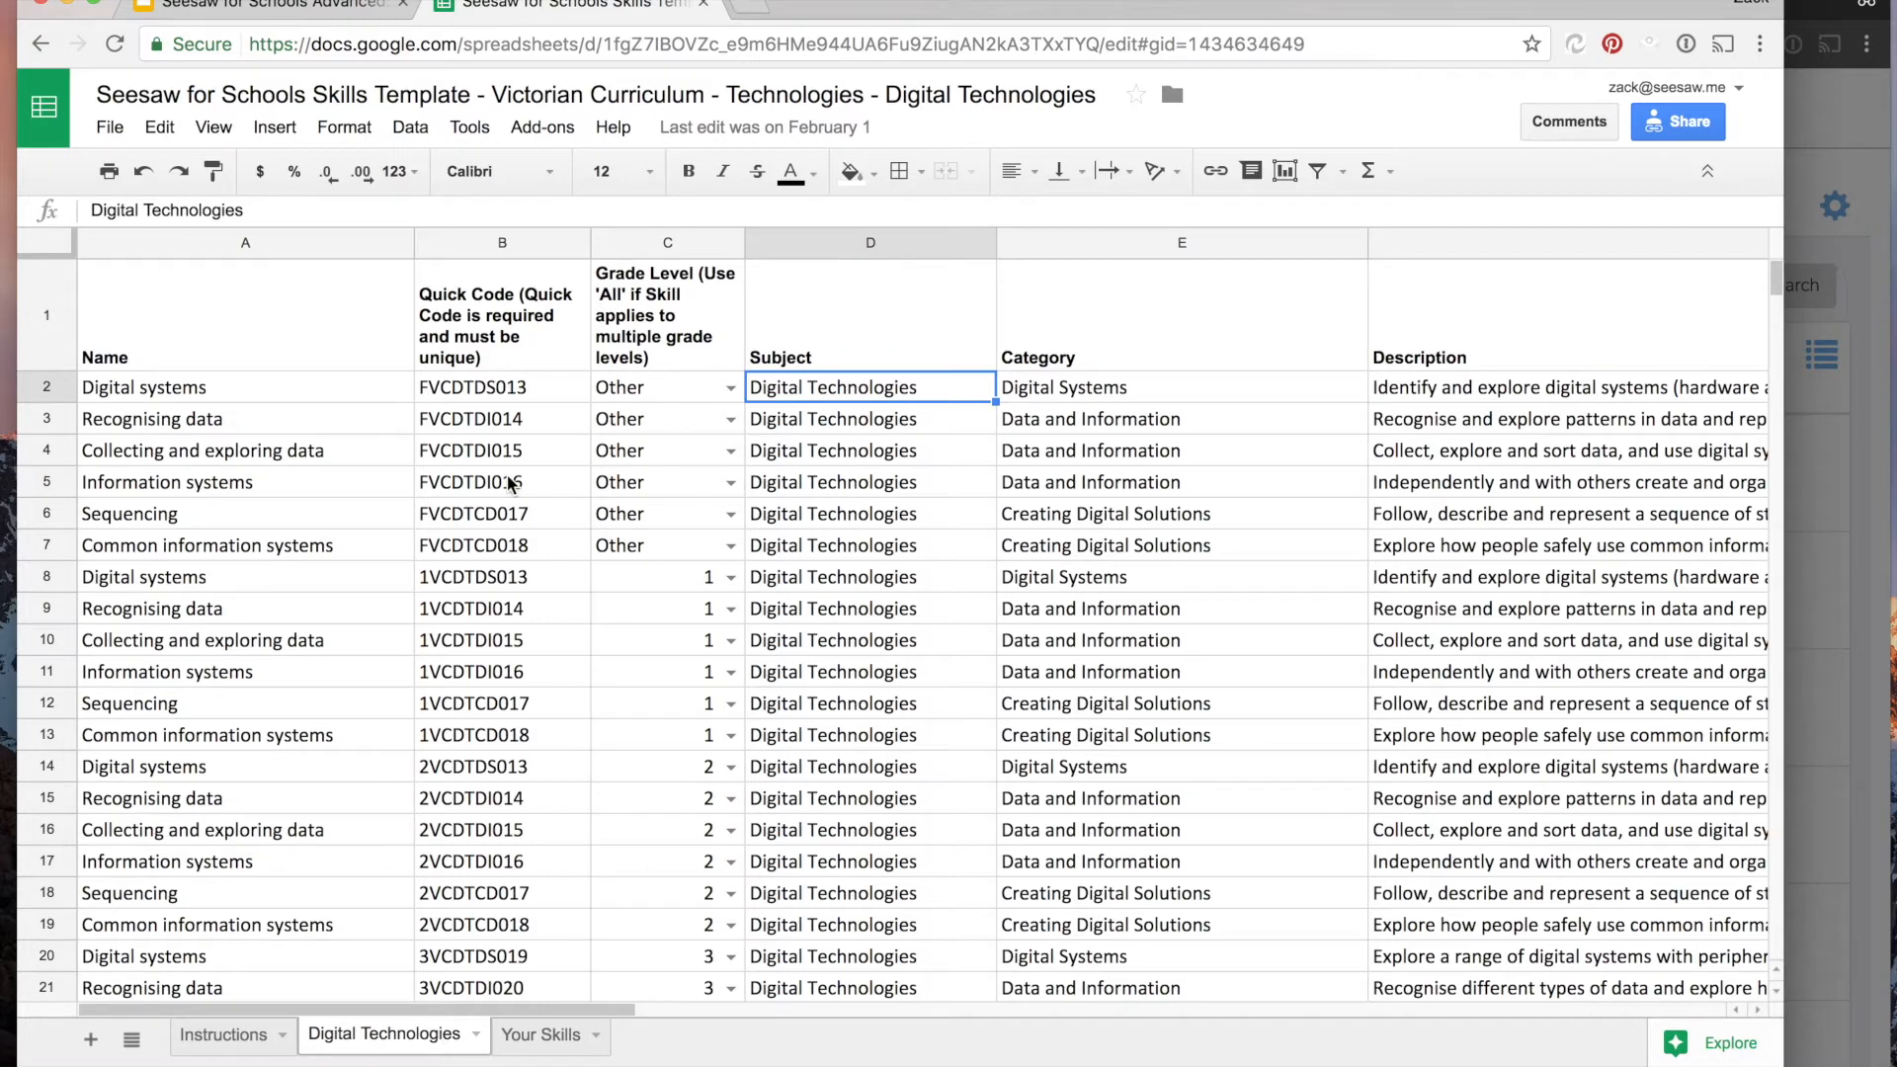
pyautogui.scroll(-3, 357, 621)
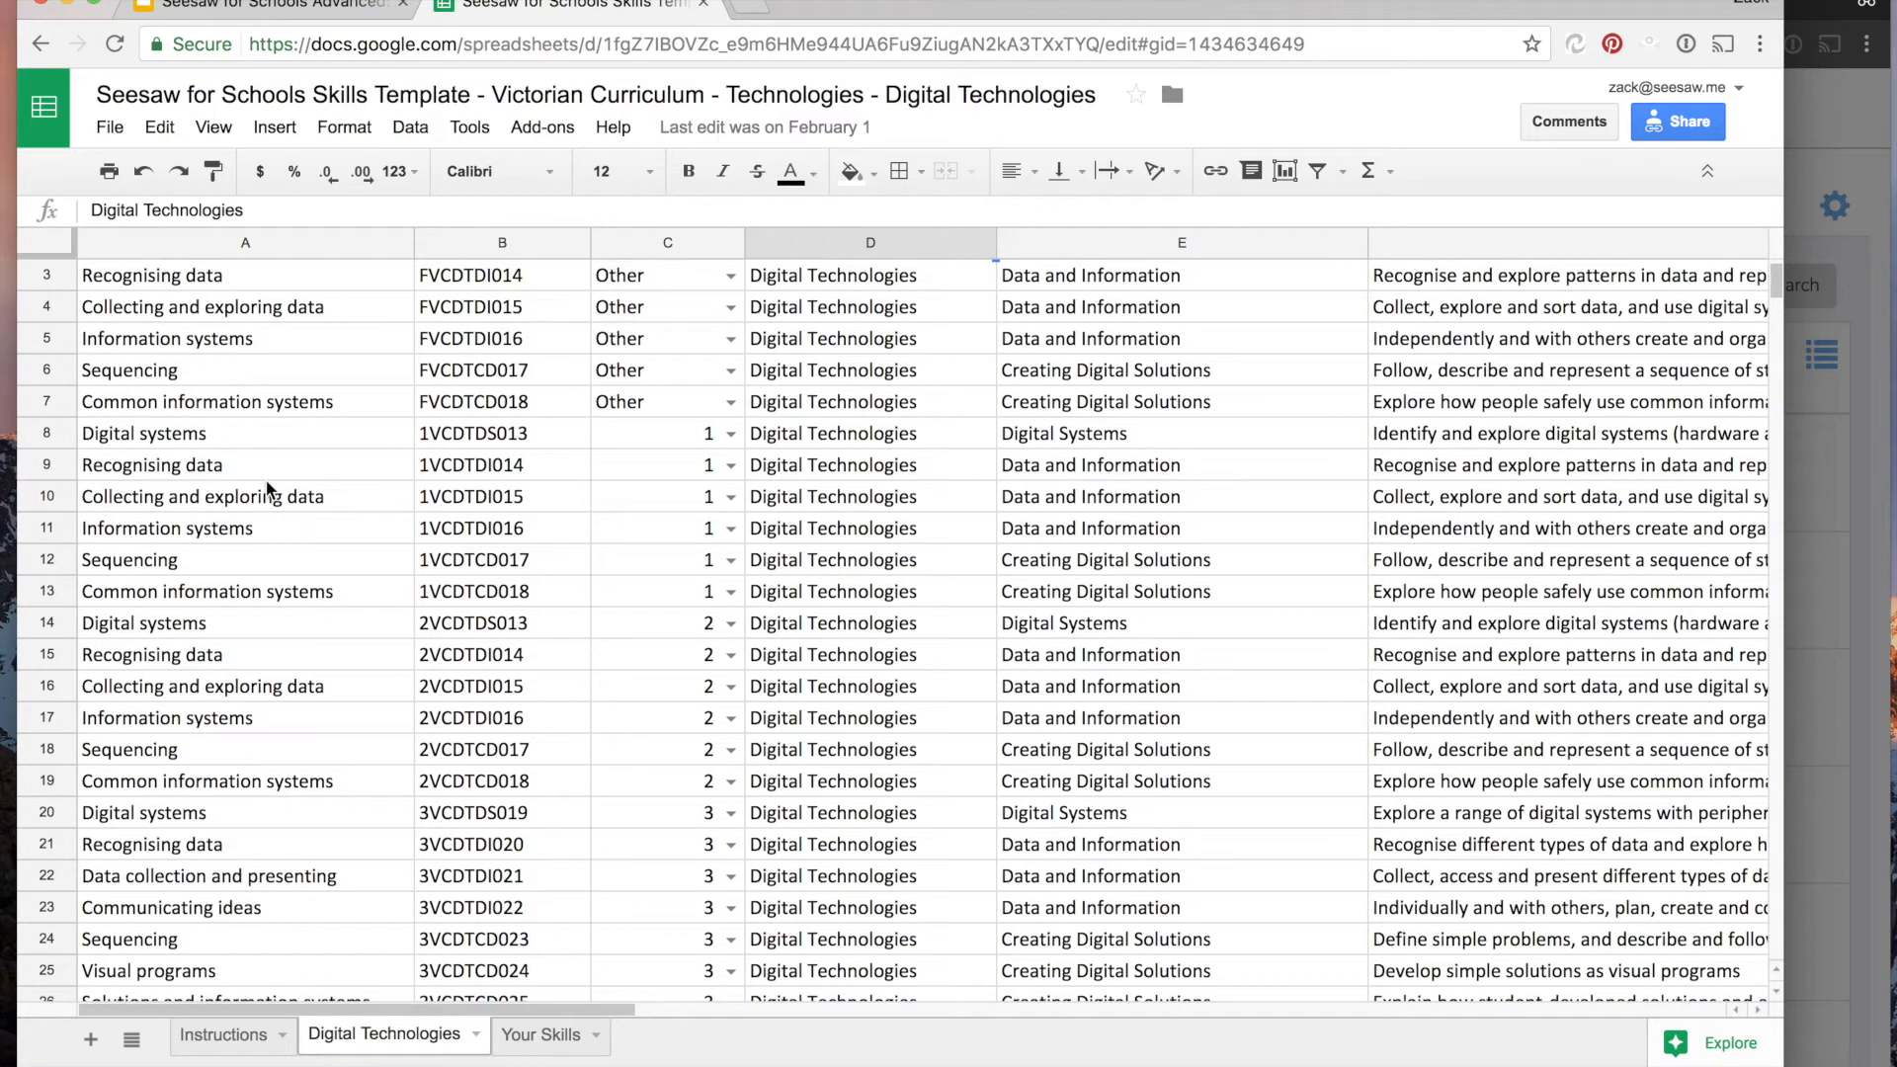
pyautogui.click(266, 478)
pyautogui.click(447, 476)
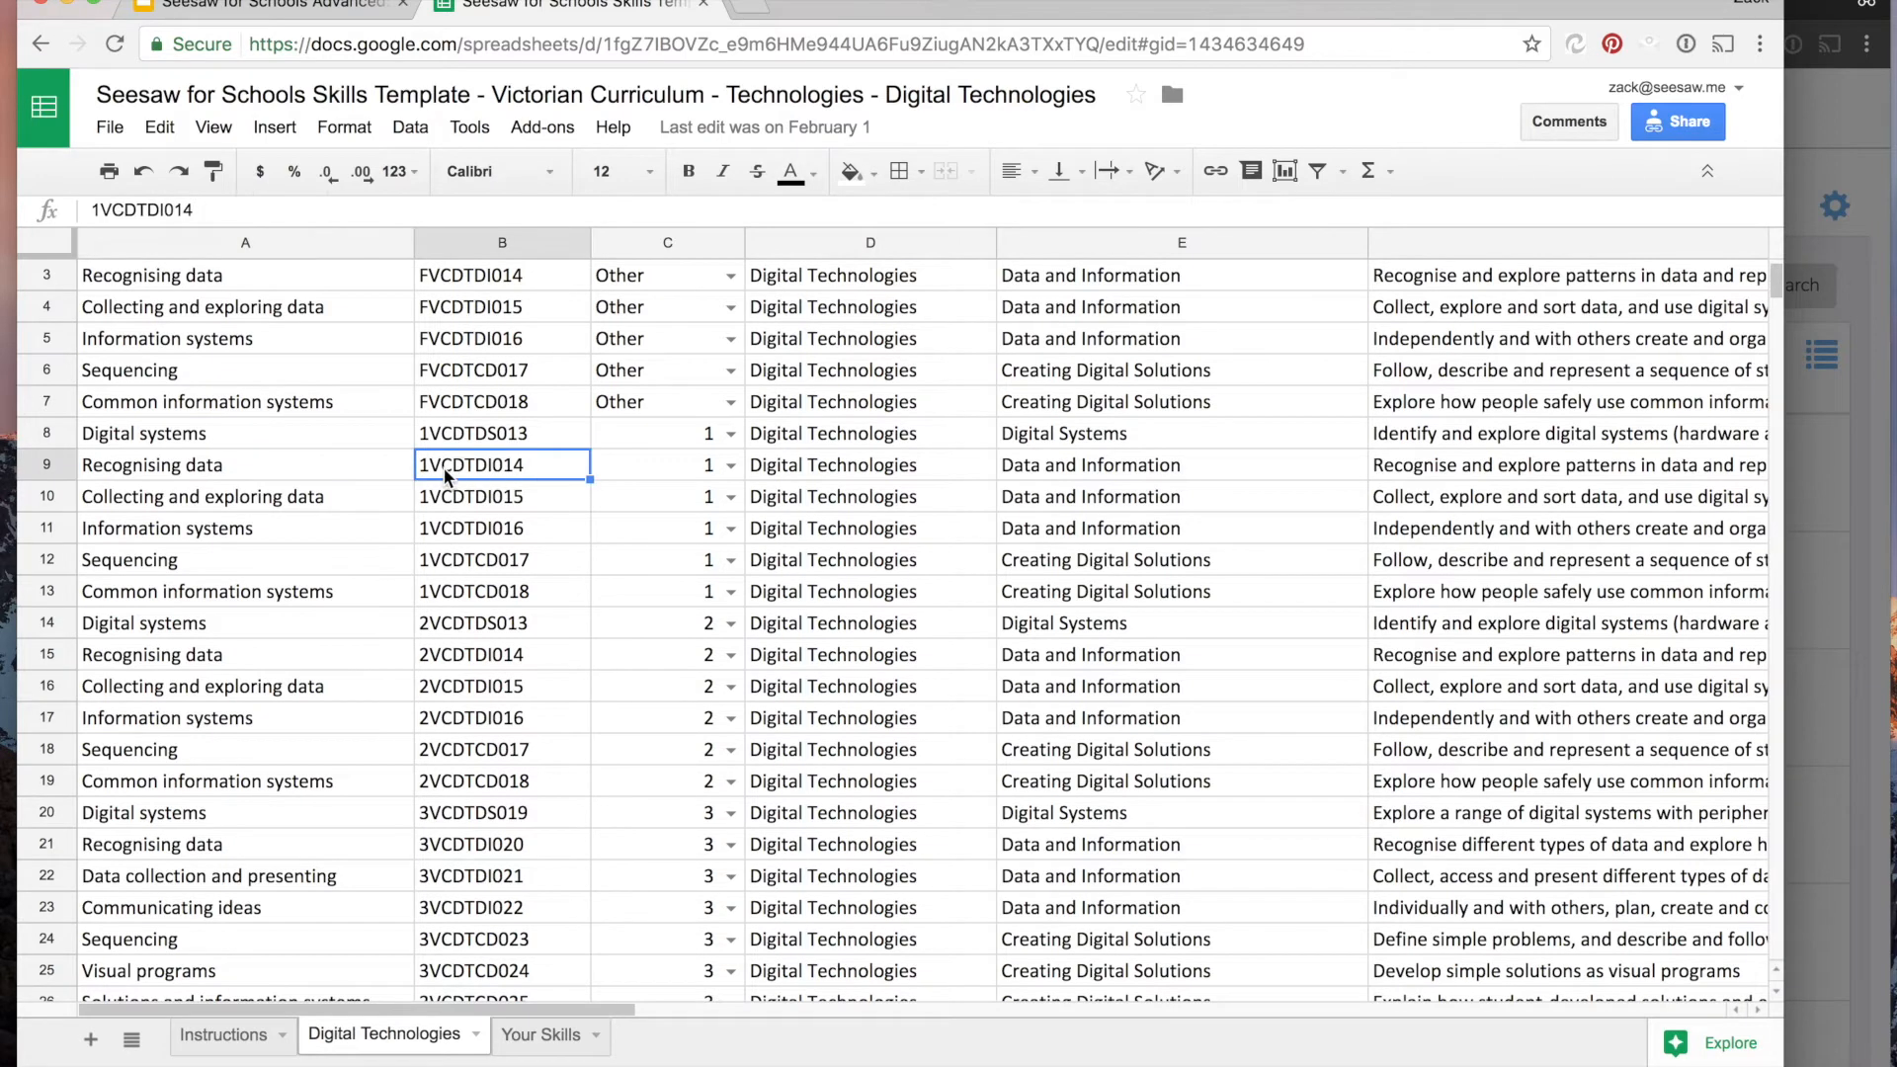
pyautogui.click(618, 482)
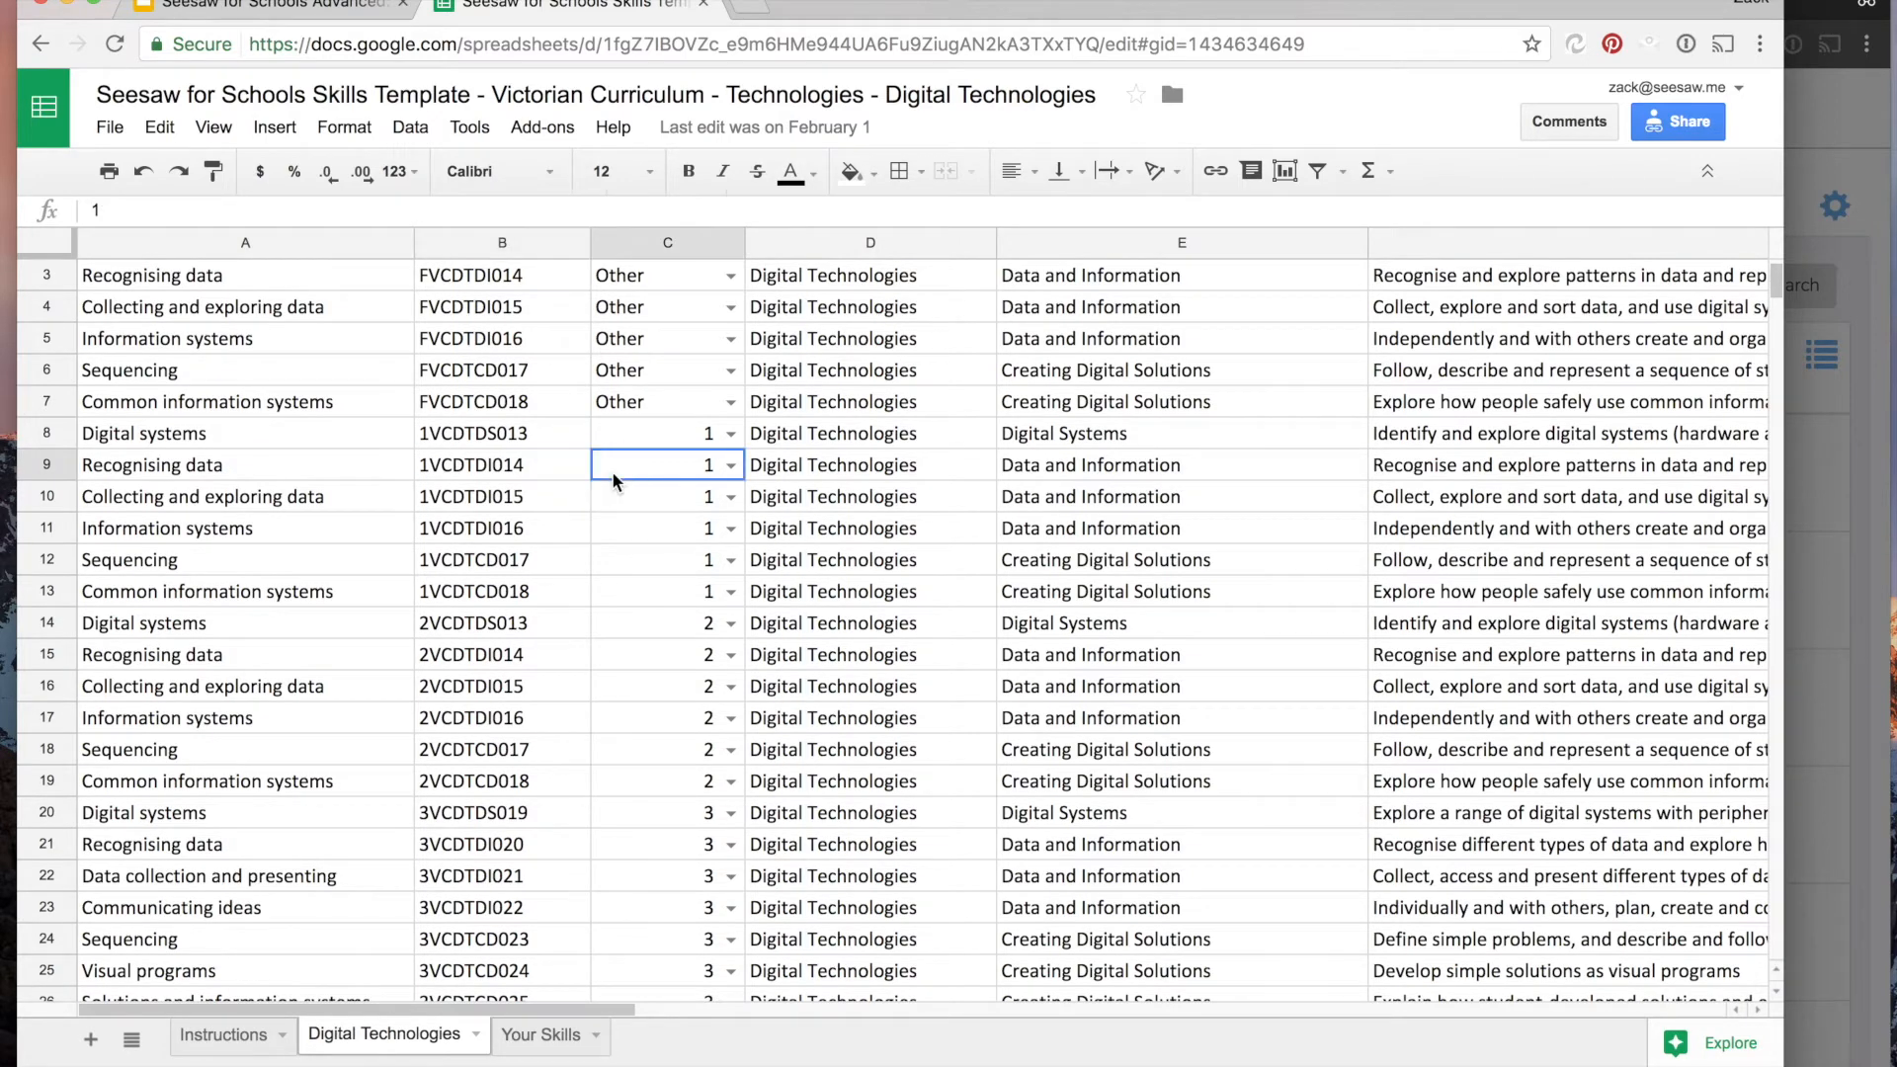
pyautogui.click(736, 467)
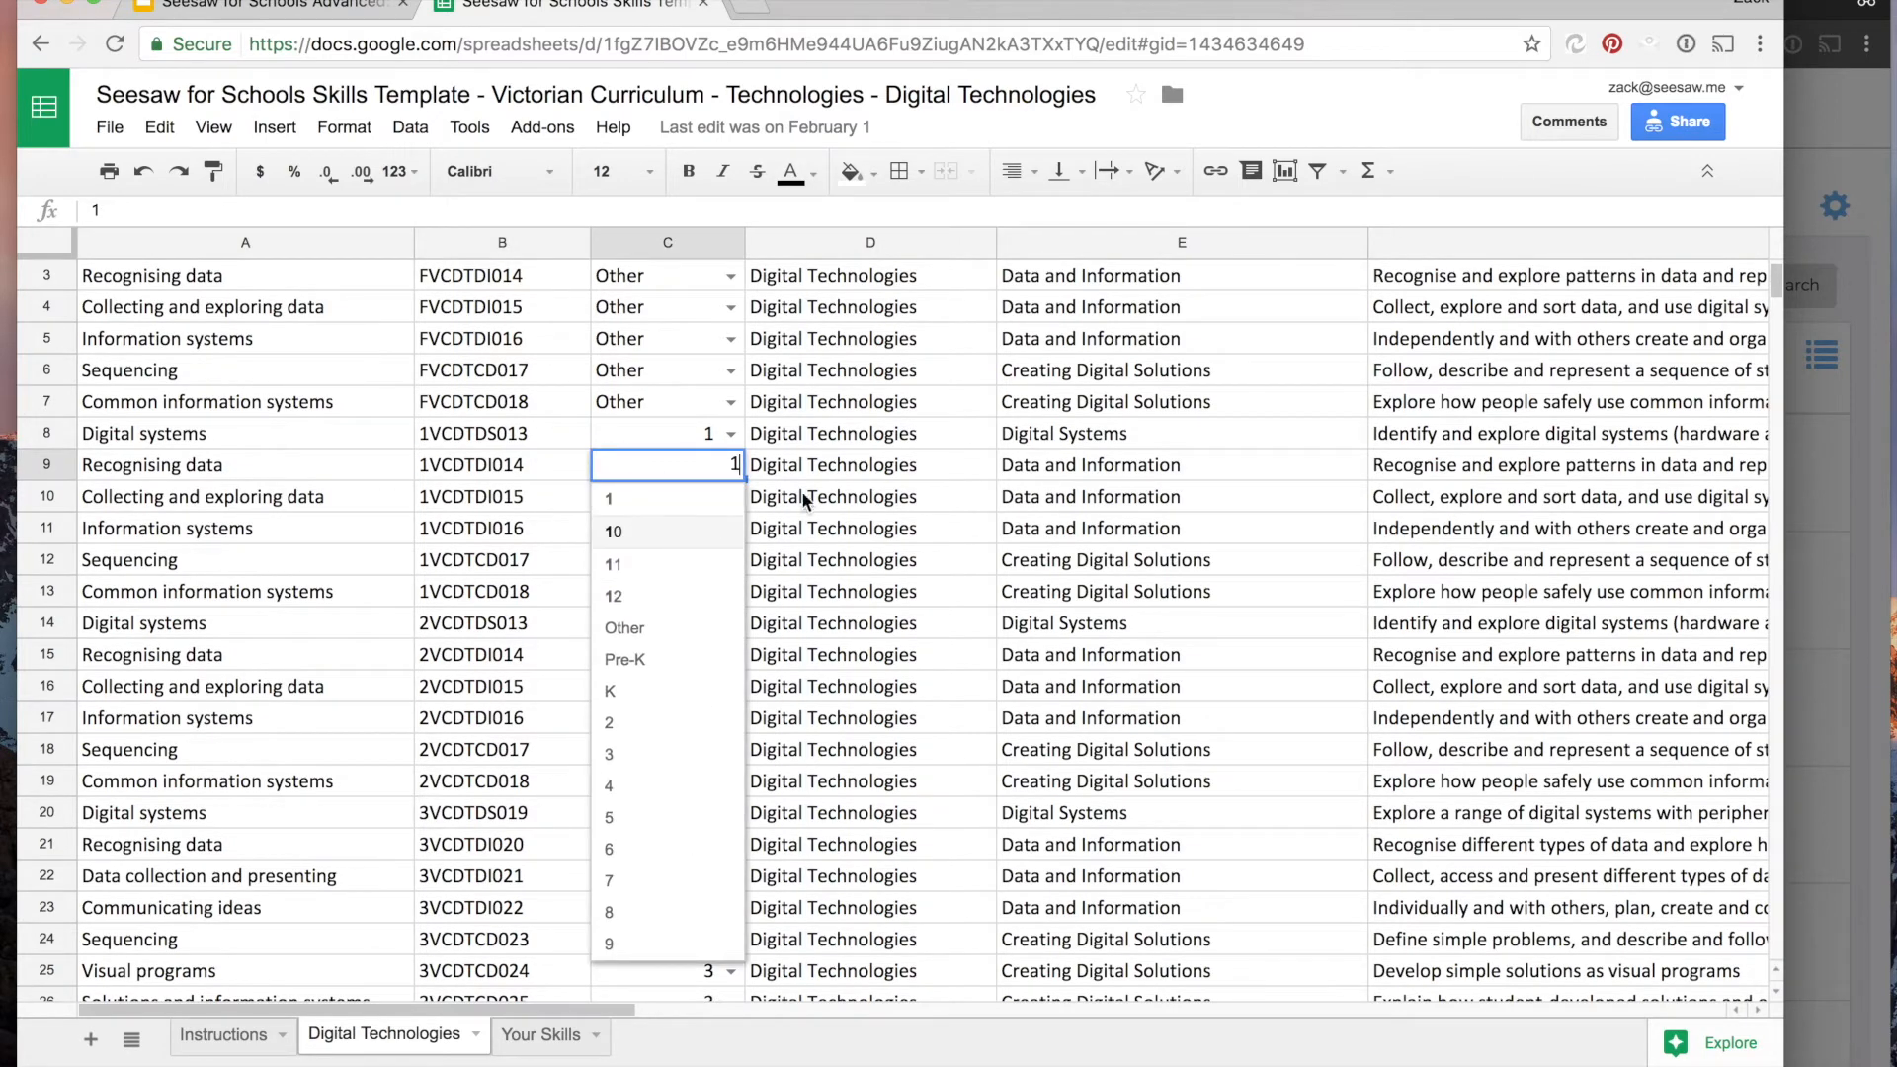
pyautogui.click(844, 467)
pyautogui.scroll(2, 844, 466)
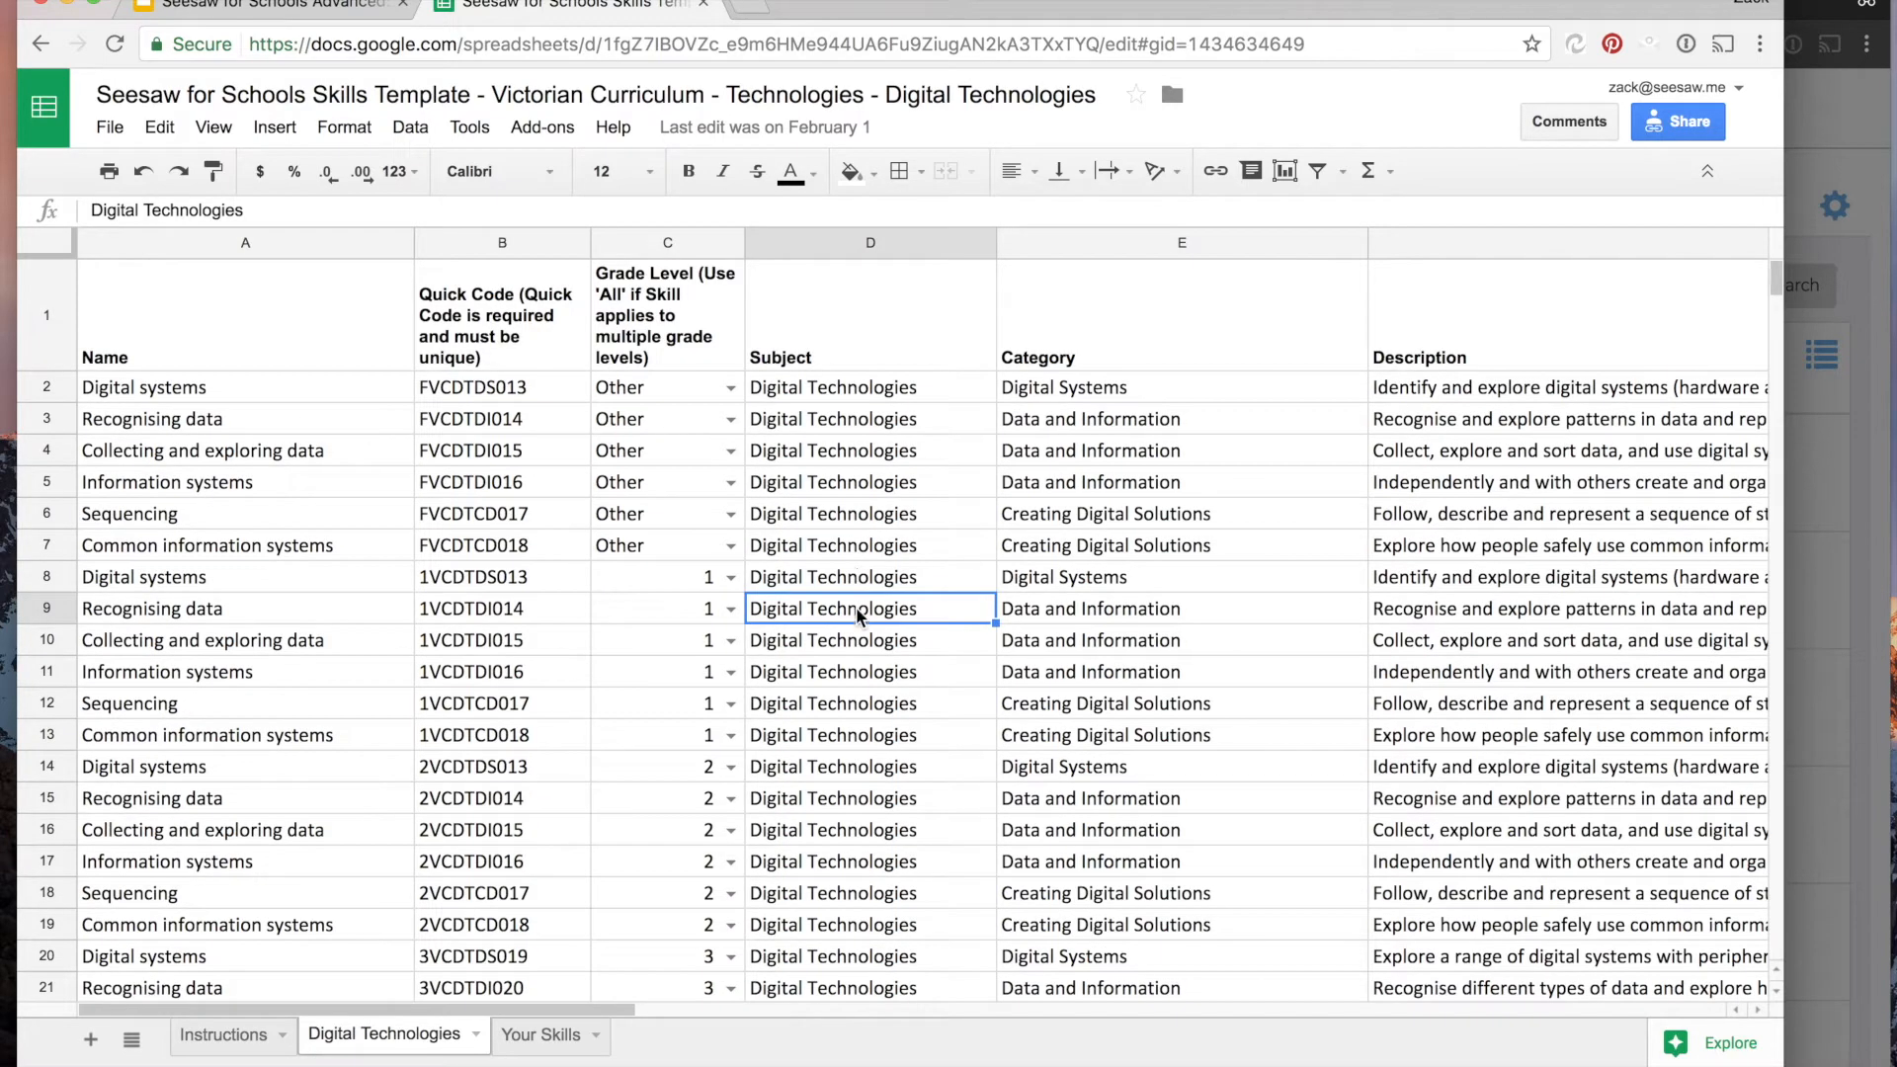
pyautogui.click(1087, 610)
pyautogui.click(1382, 613)
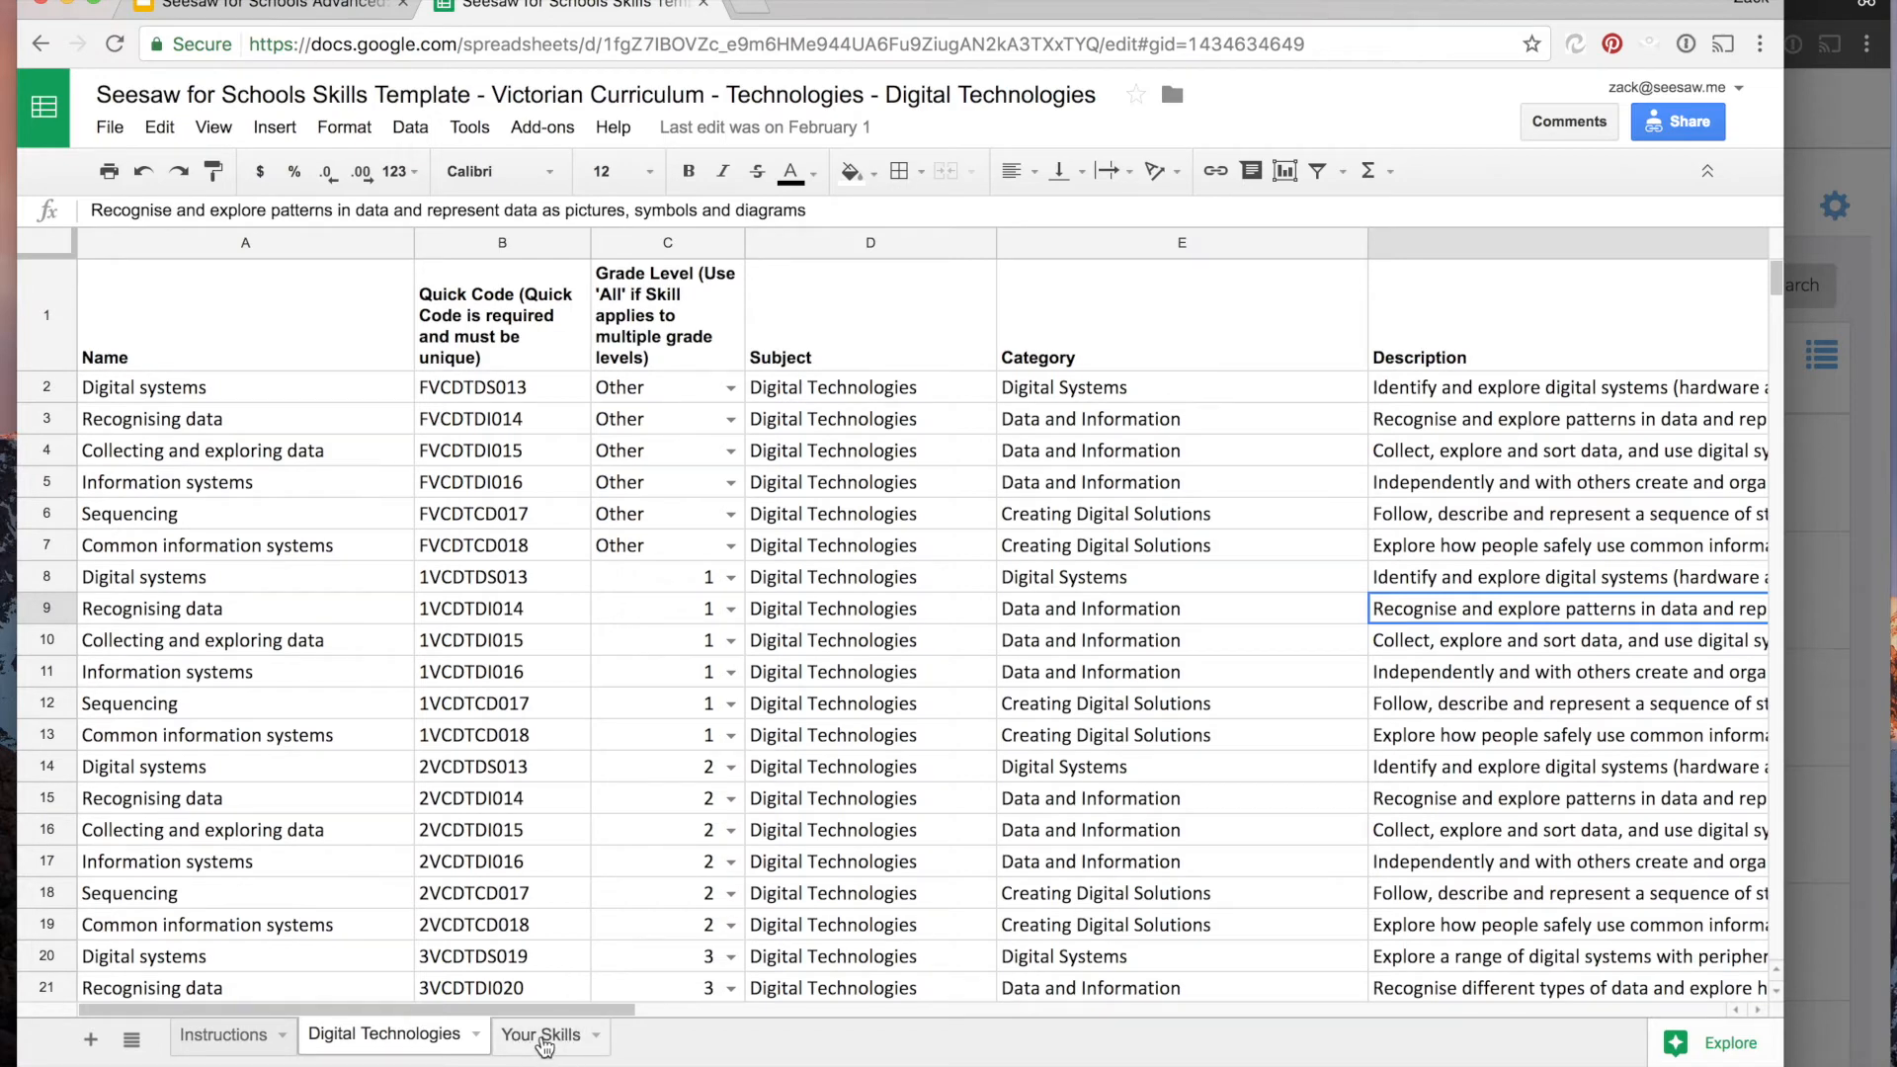
# - Inspect the empty Your Skills sheet where a school fills in its own skills
pyautogui.click(543, 1038)
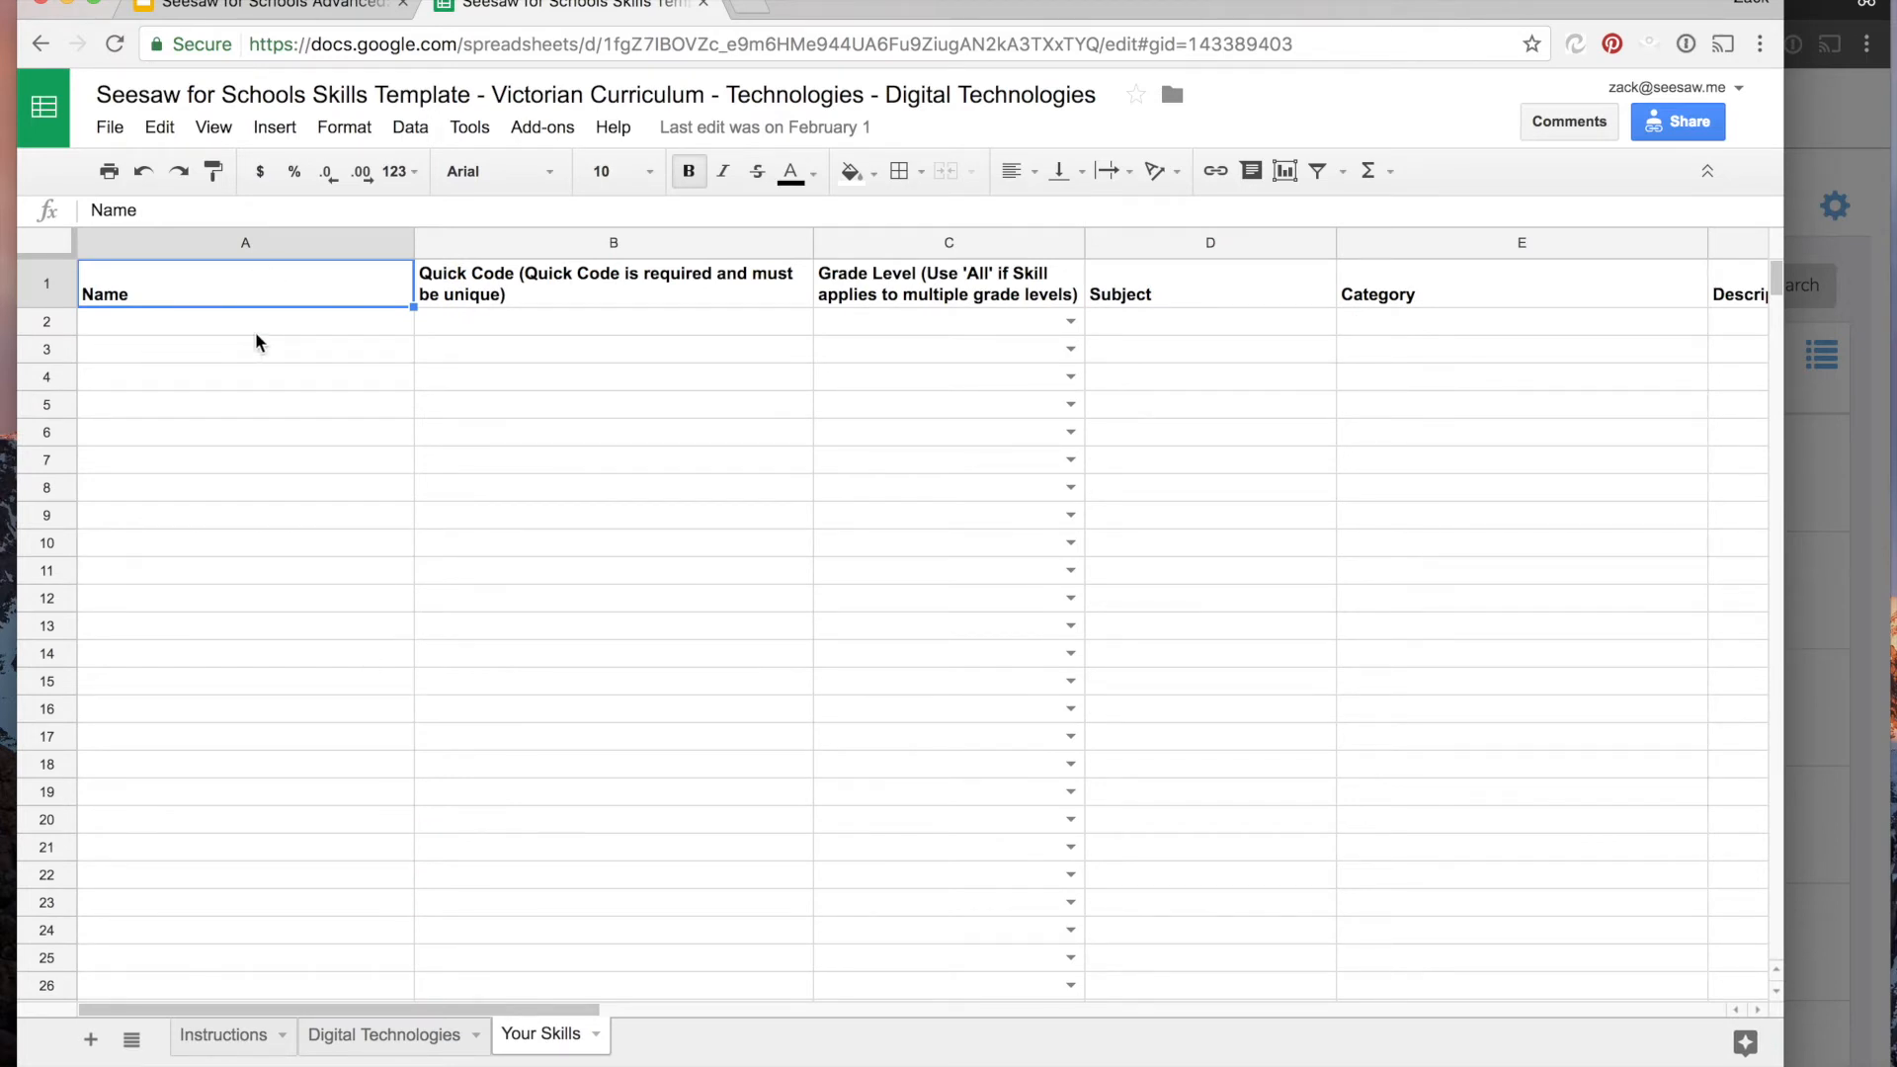
pyautogui.moveTo(255, 334); pyautogui.dragTo(464, 331)
pyautogui.click(348, 345)
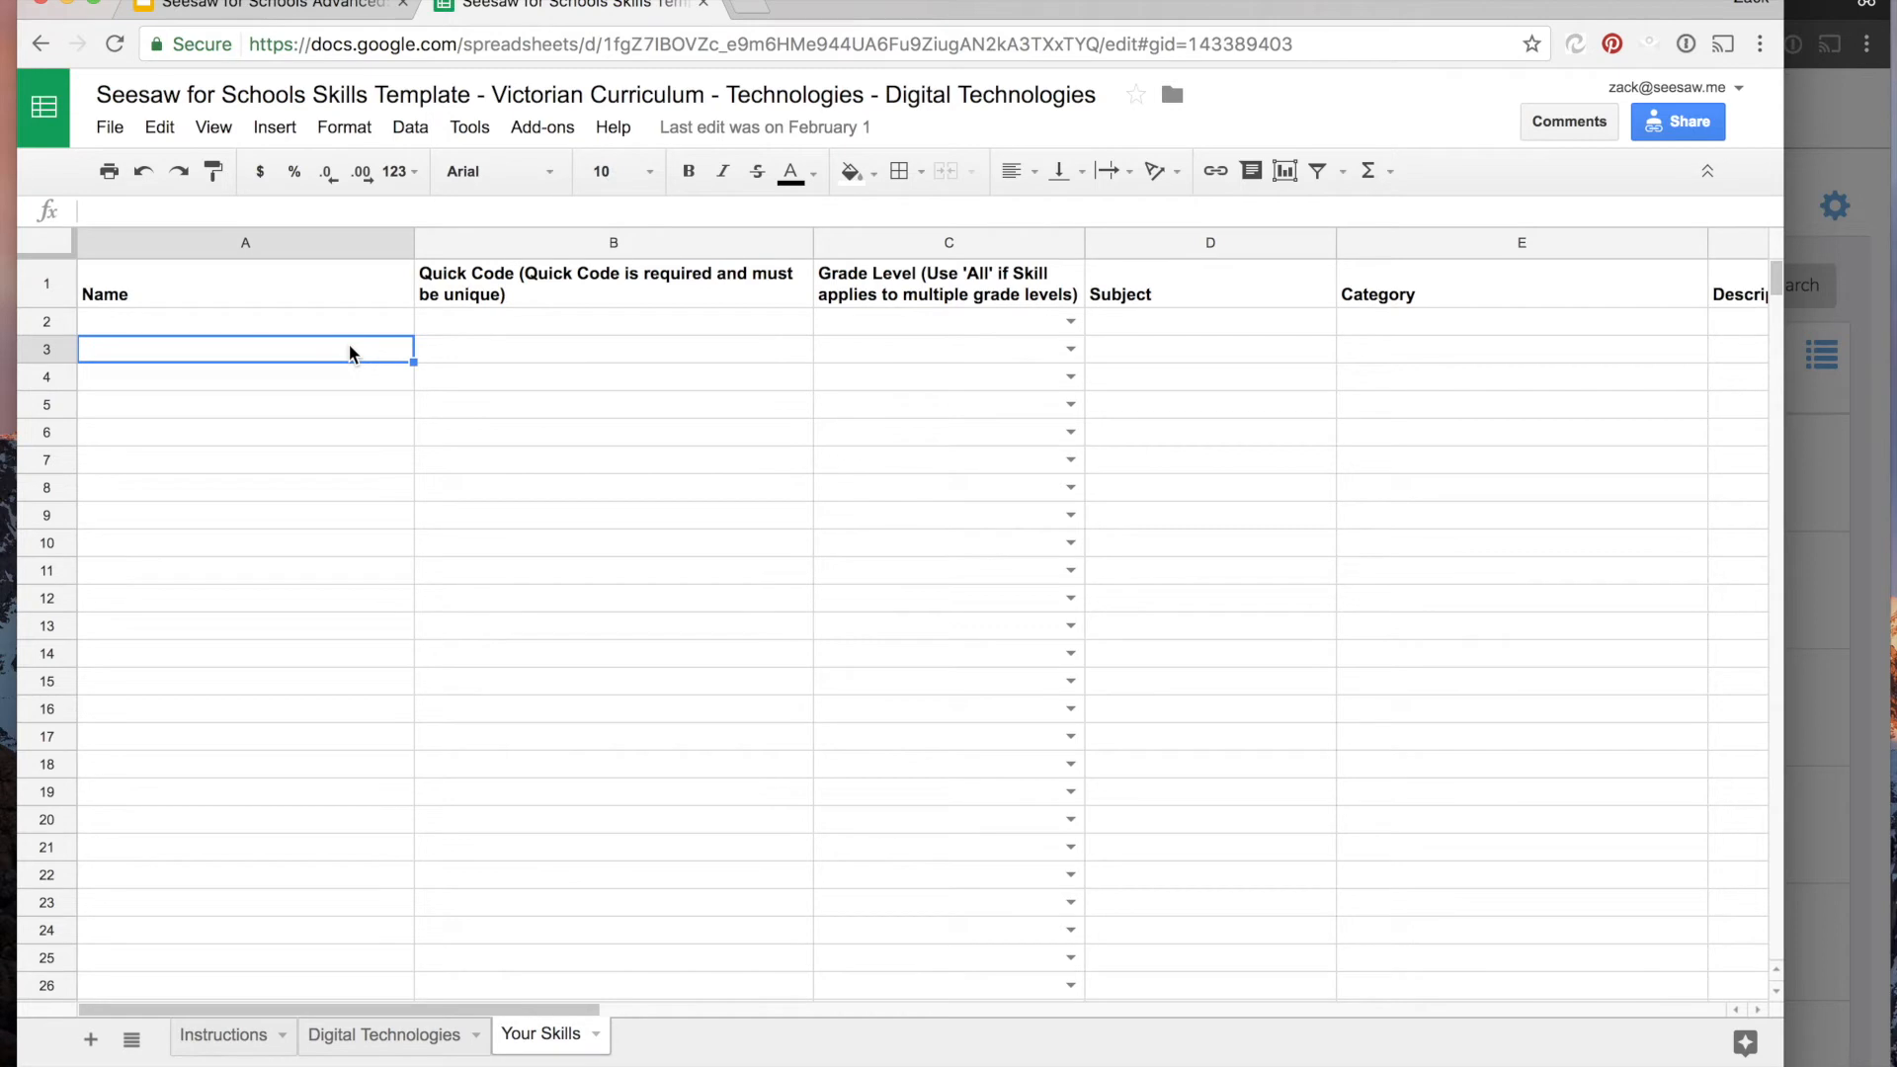
# - Download the Digital Technologies sheet as a comma-separated values (.csv) file
pyautogui.click(361, 1047)
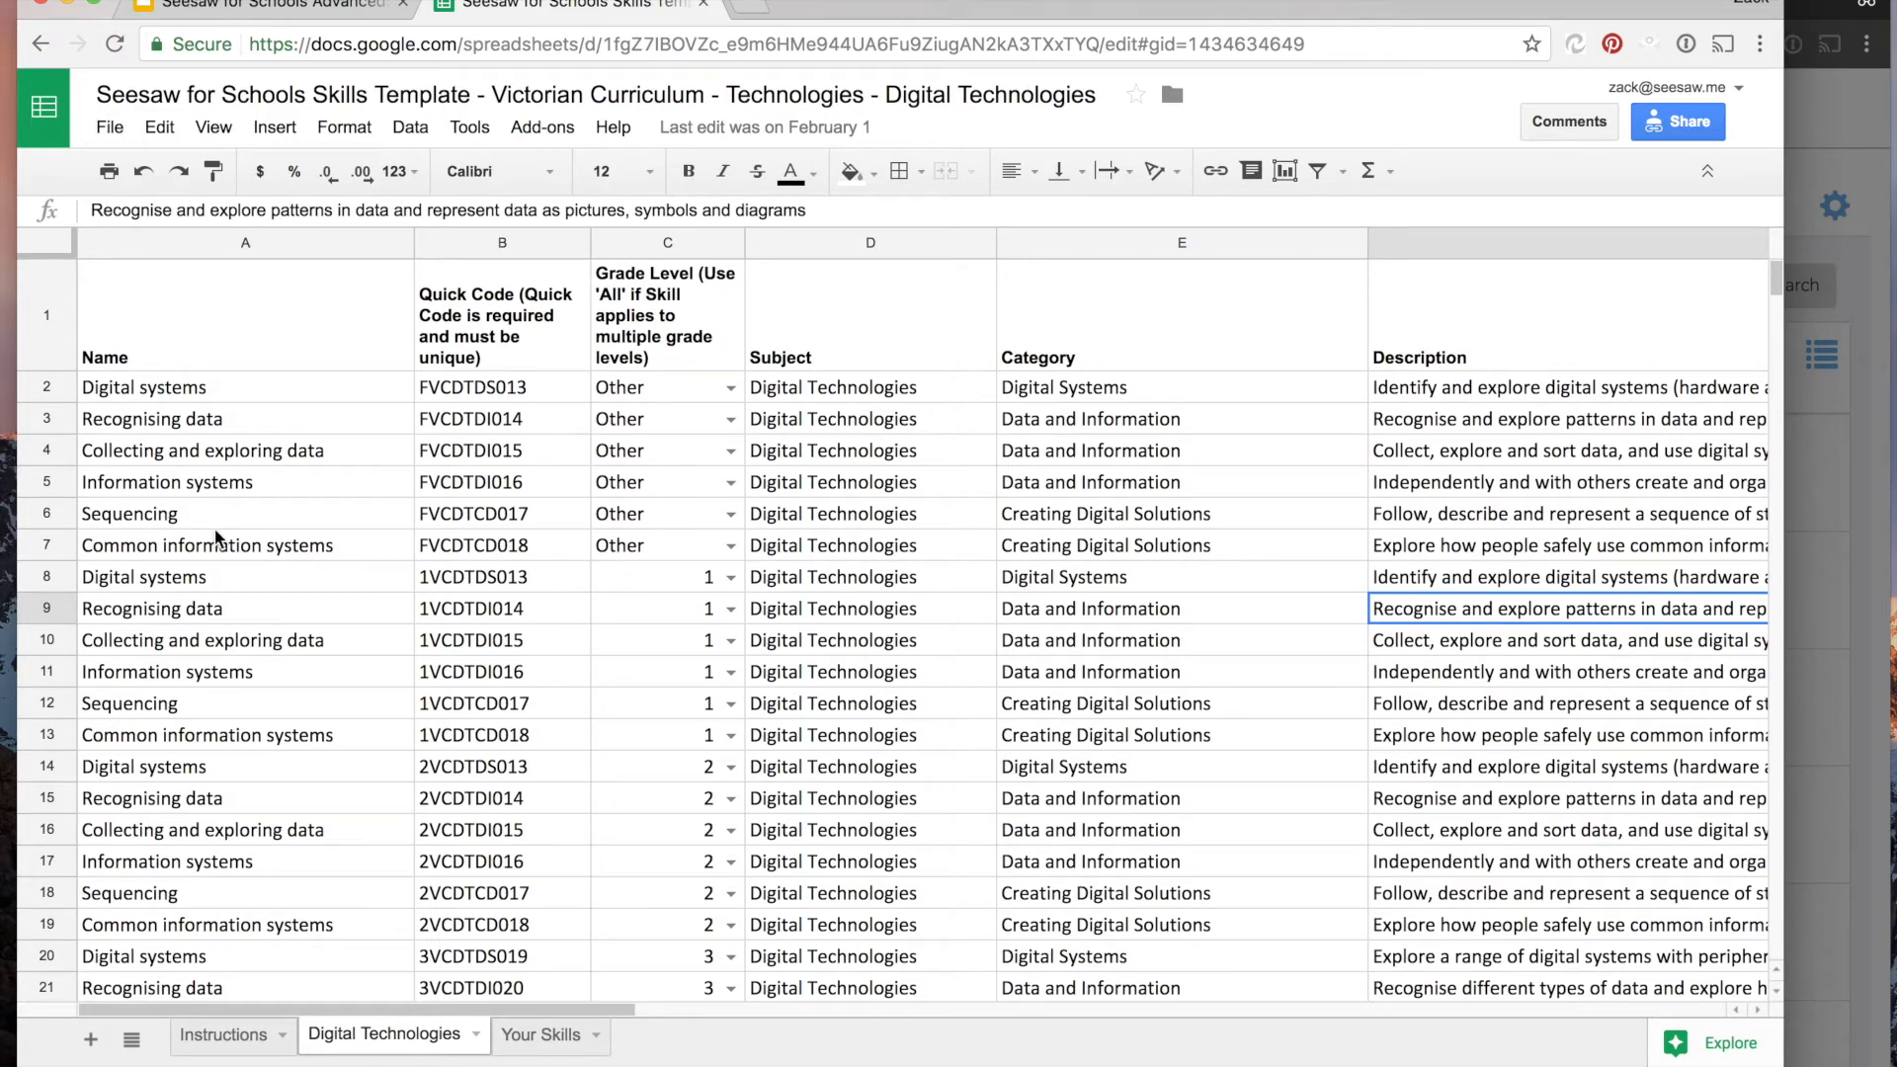
pyautogui.click(203, 509)
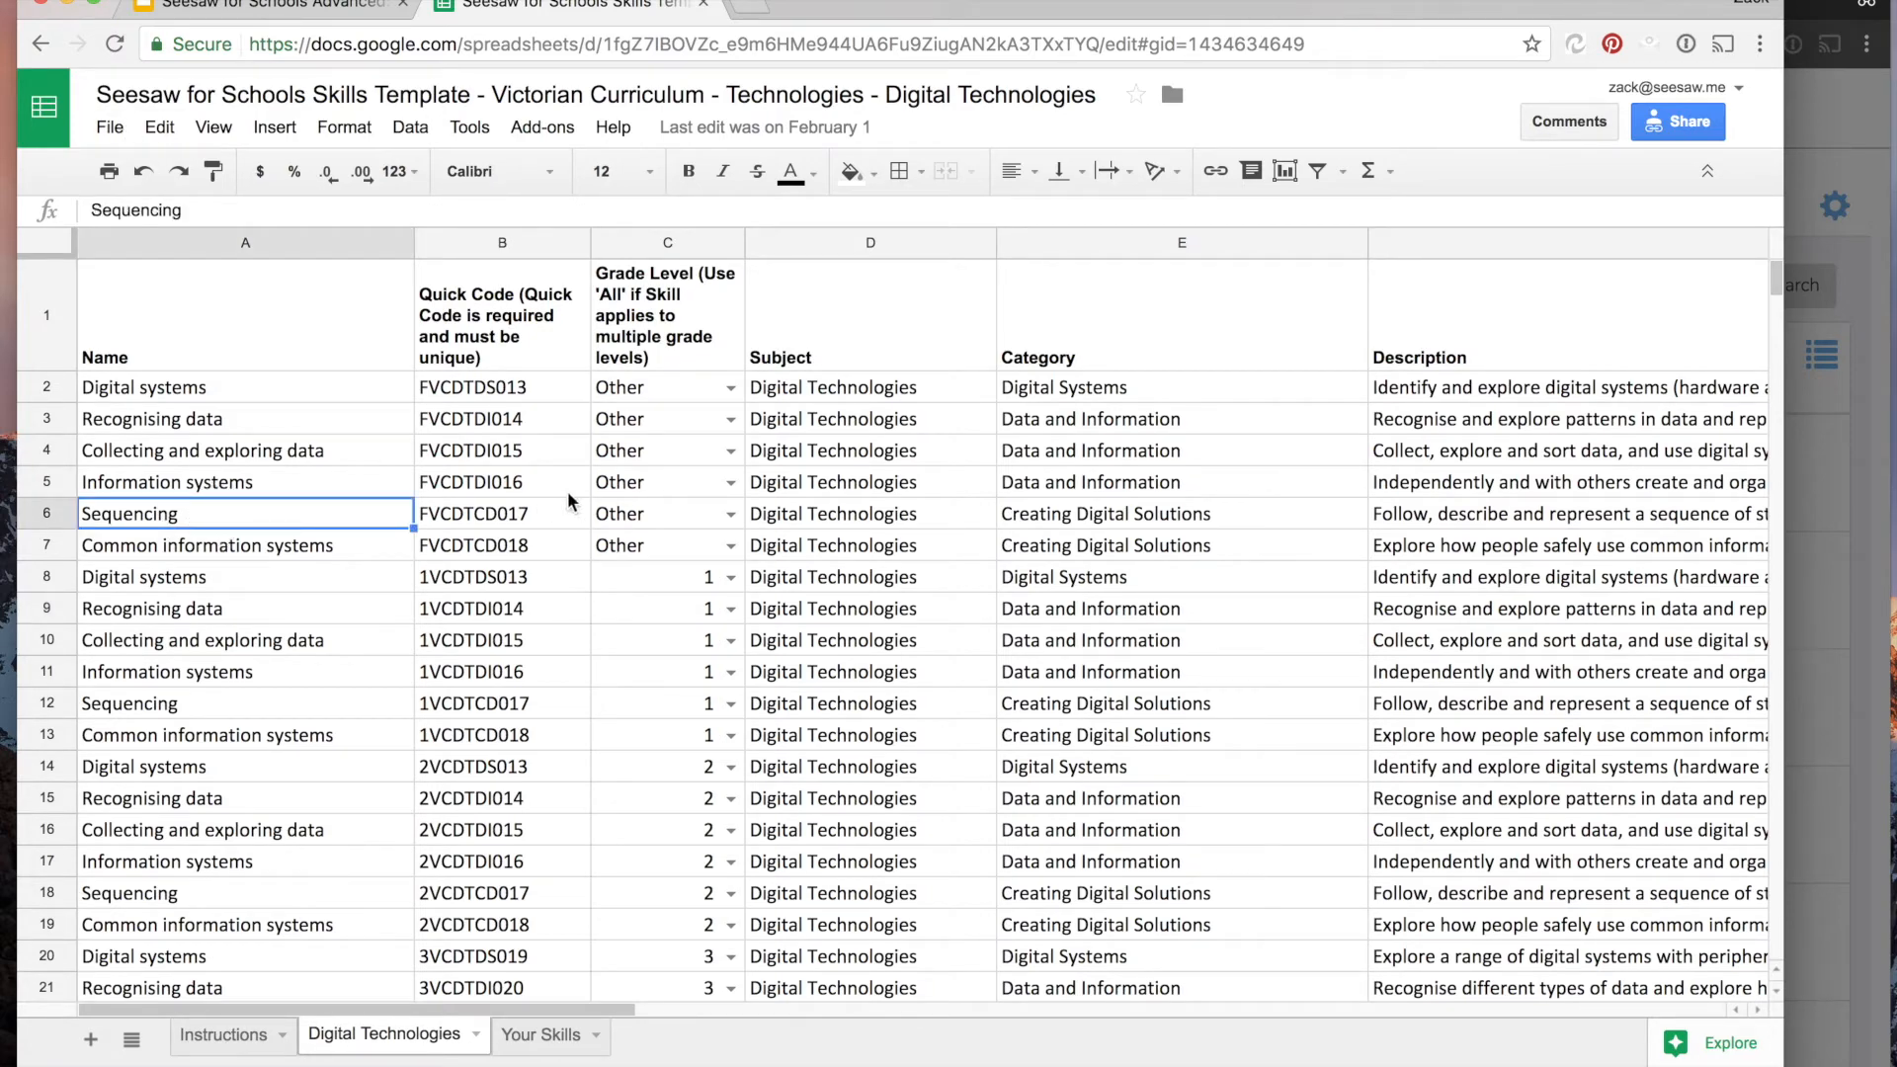
pyautogui.click(108, 128)
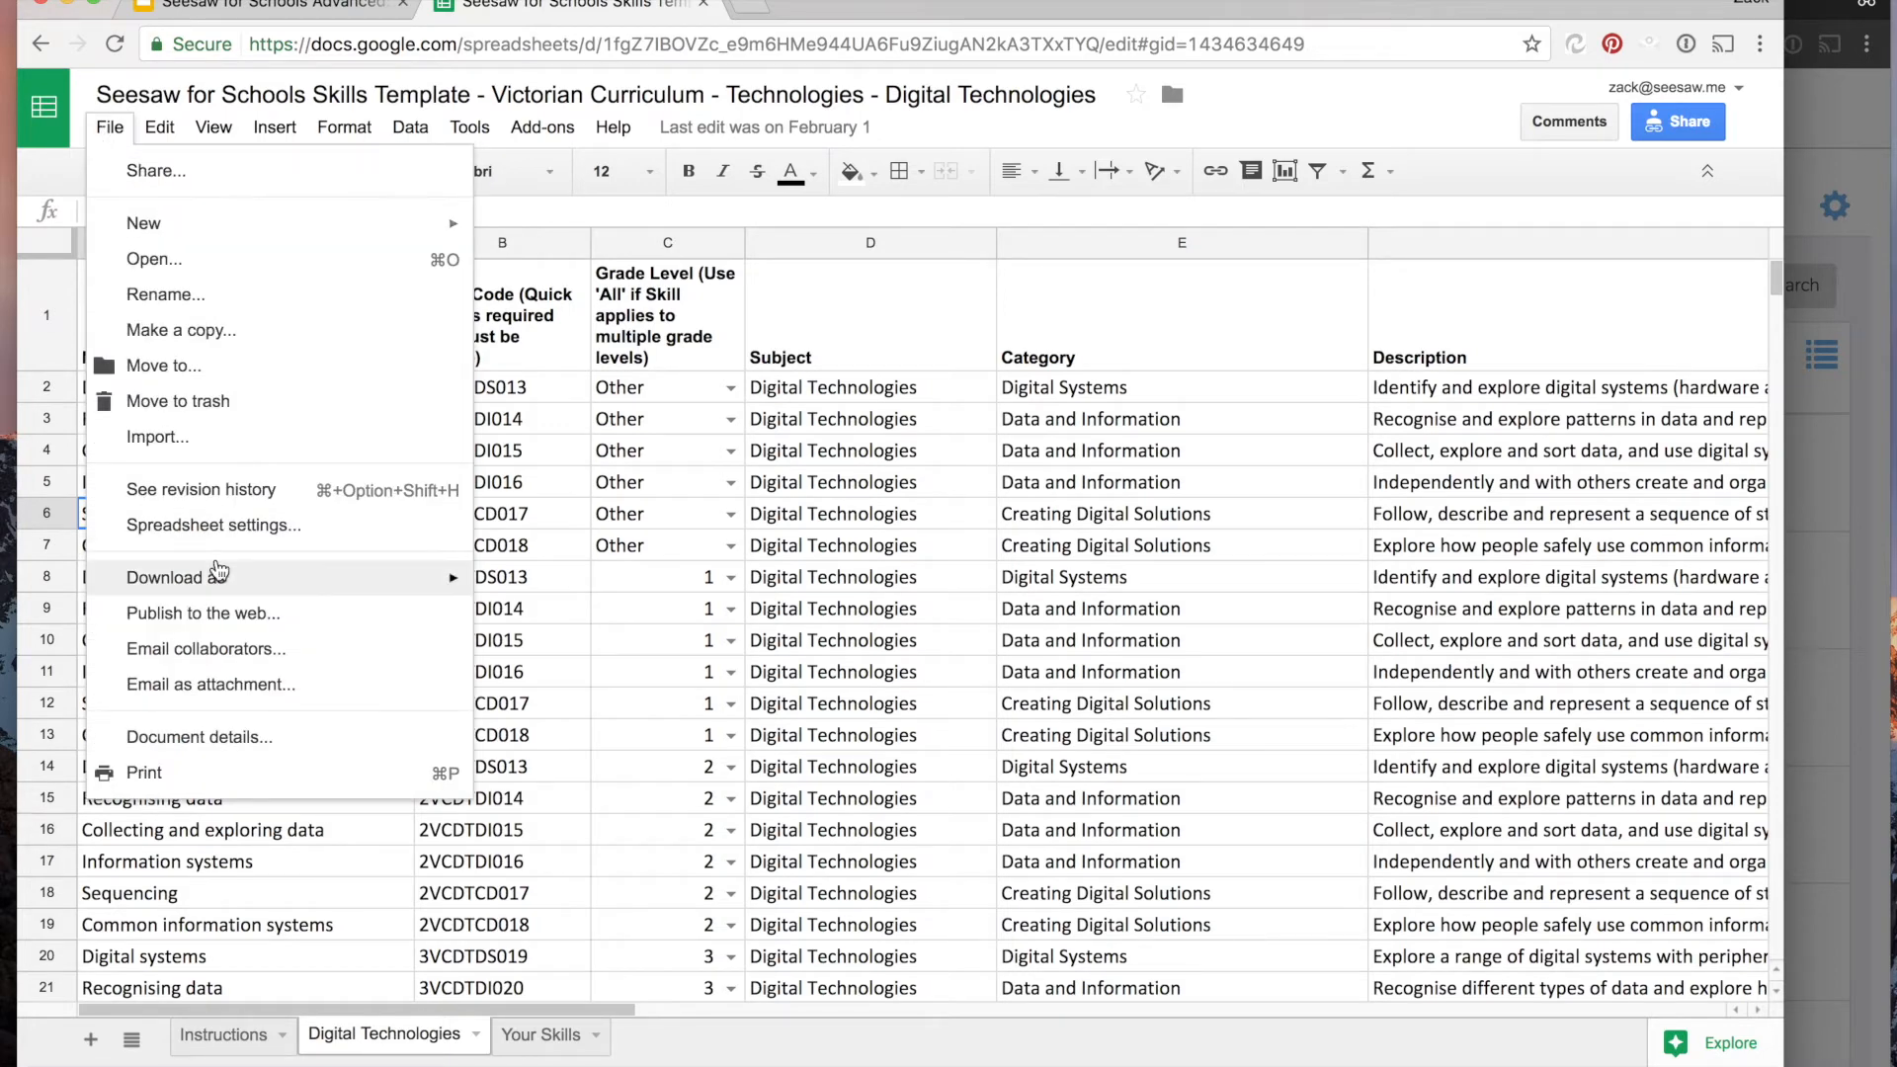
pyautogui.moveTo(225, 578)
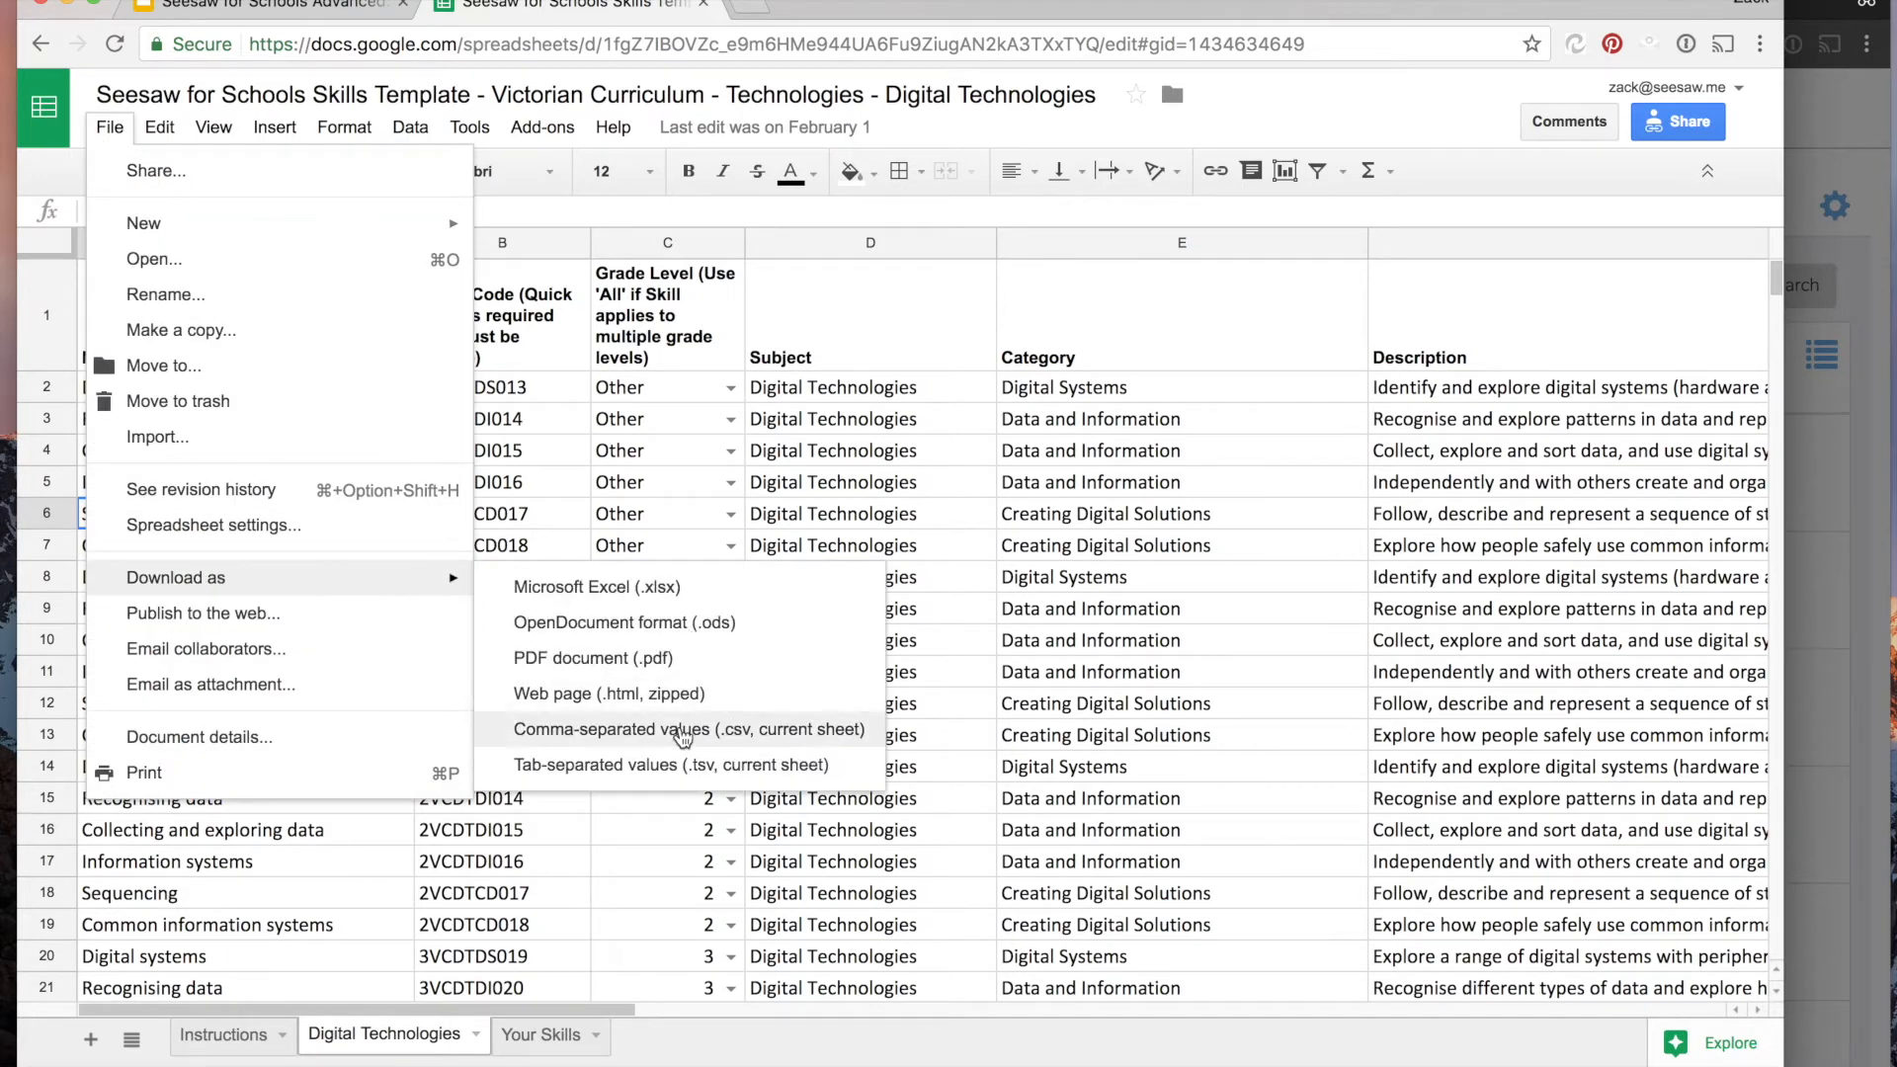
pyautogui.click(682, 736)
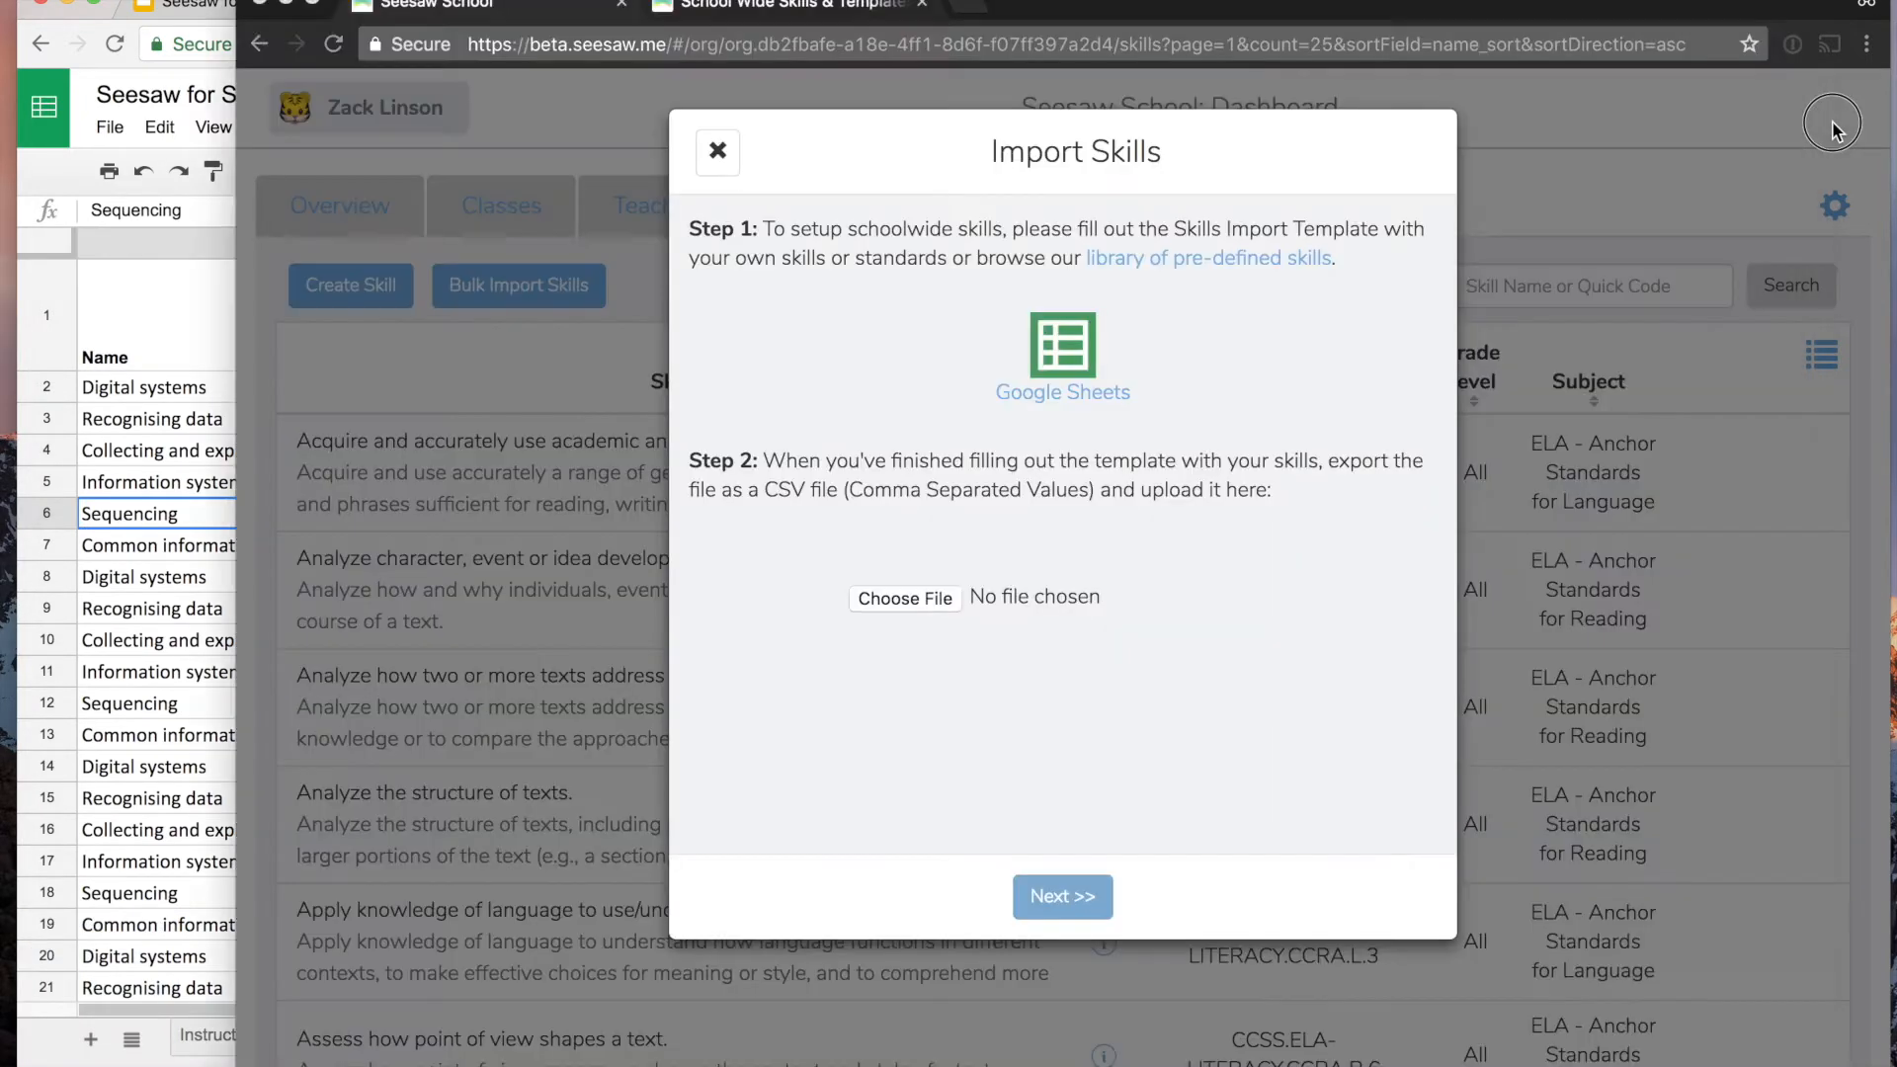
# - Switch to the Seesaw School dashboard and reopen the bulk import dialog from a freshly loaded skills list
pyautogui.click(1835, 121)
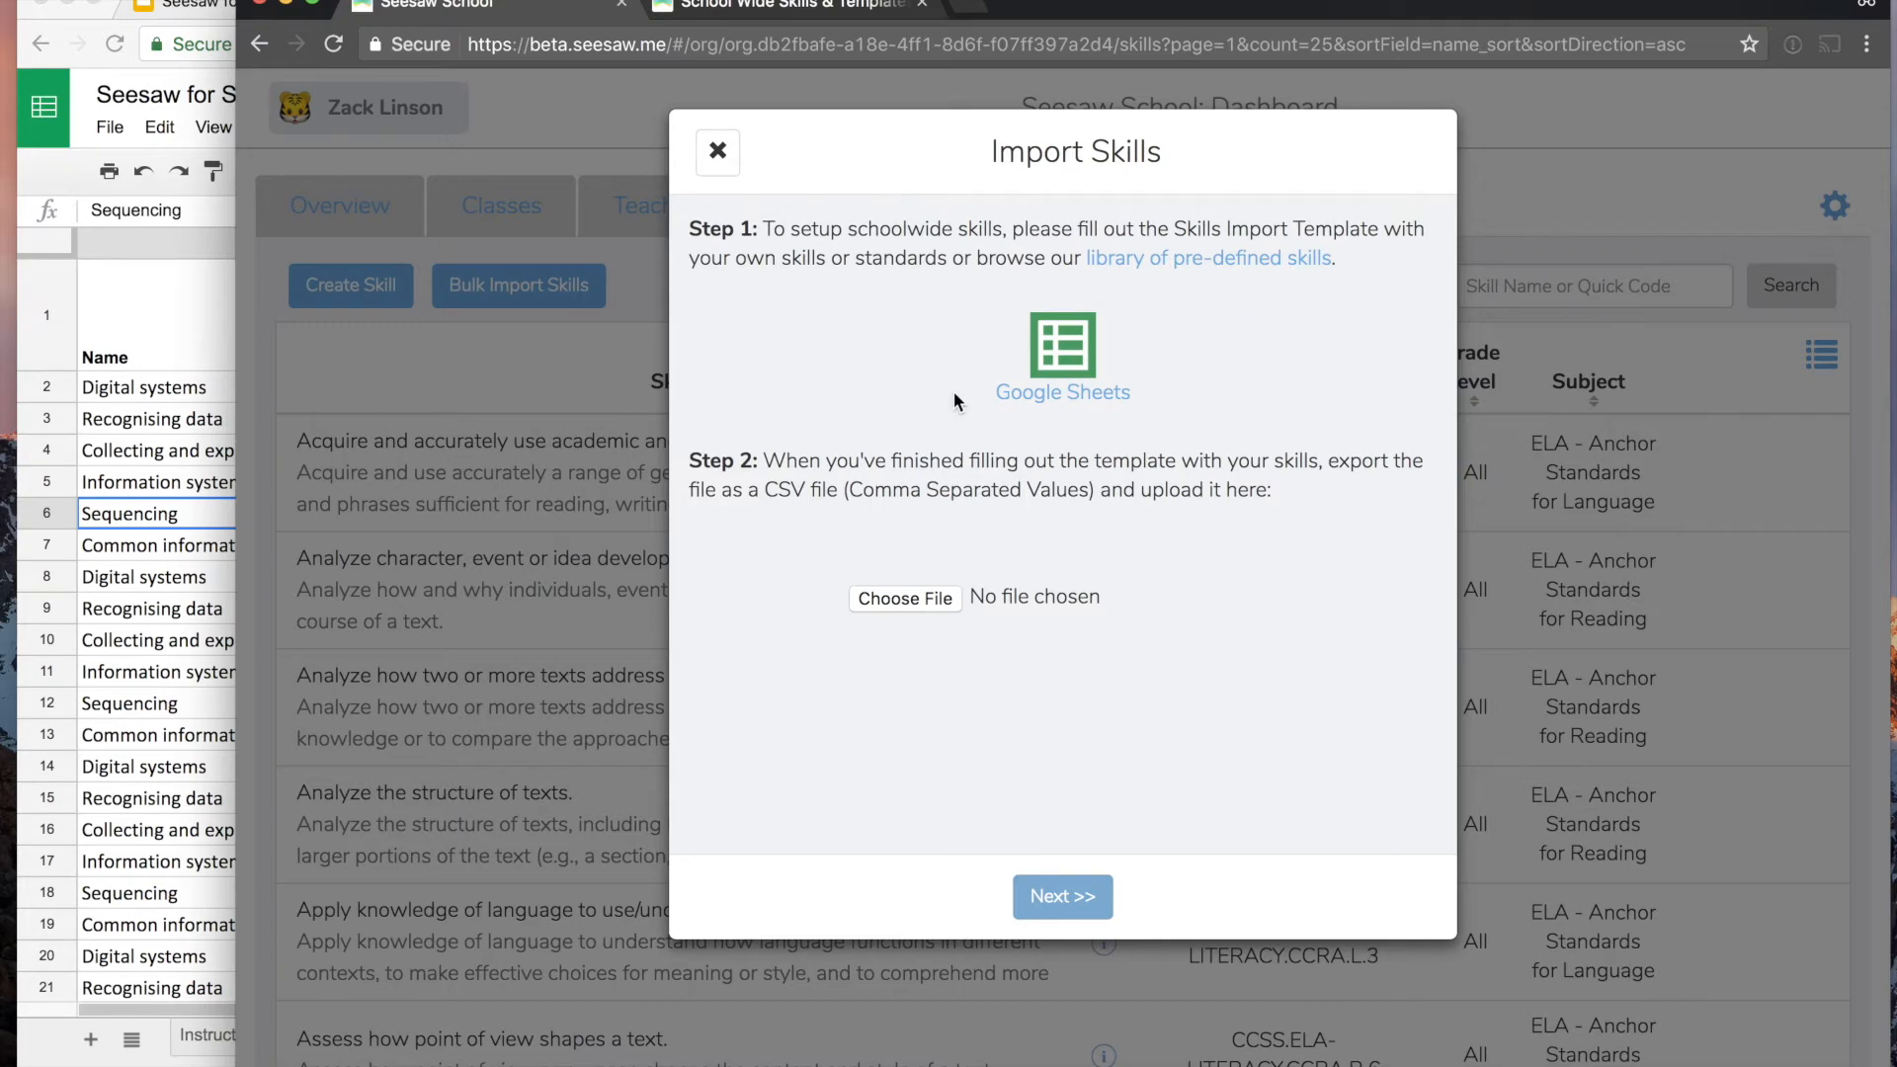
pyautogui.click(718, 151)
pyautogui.click(329, 208)
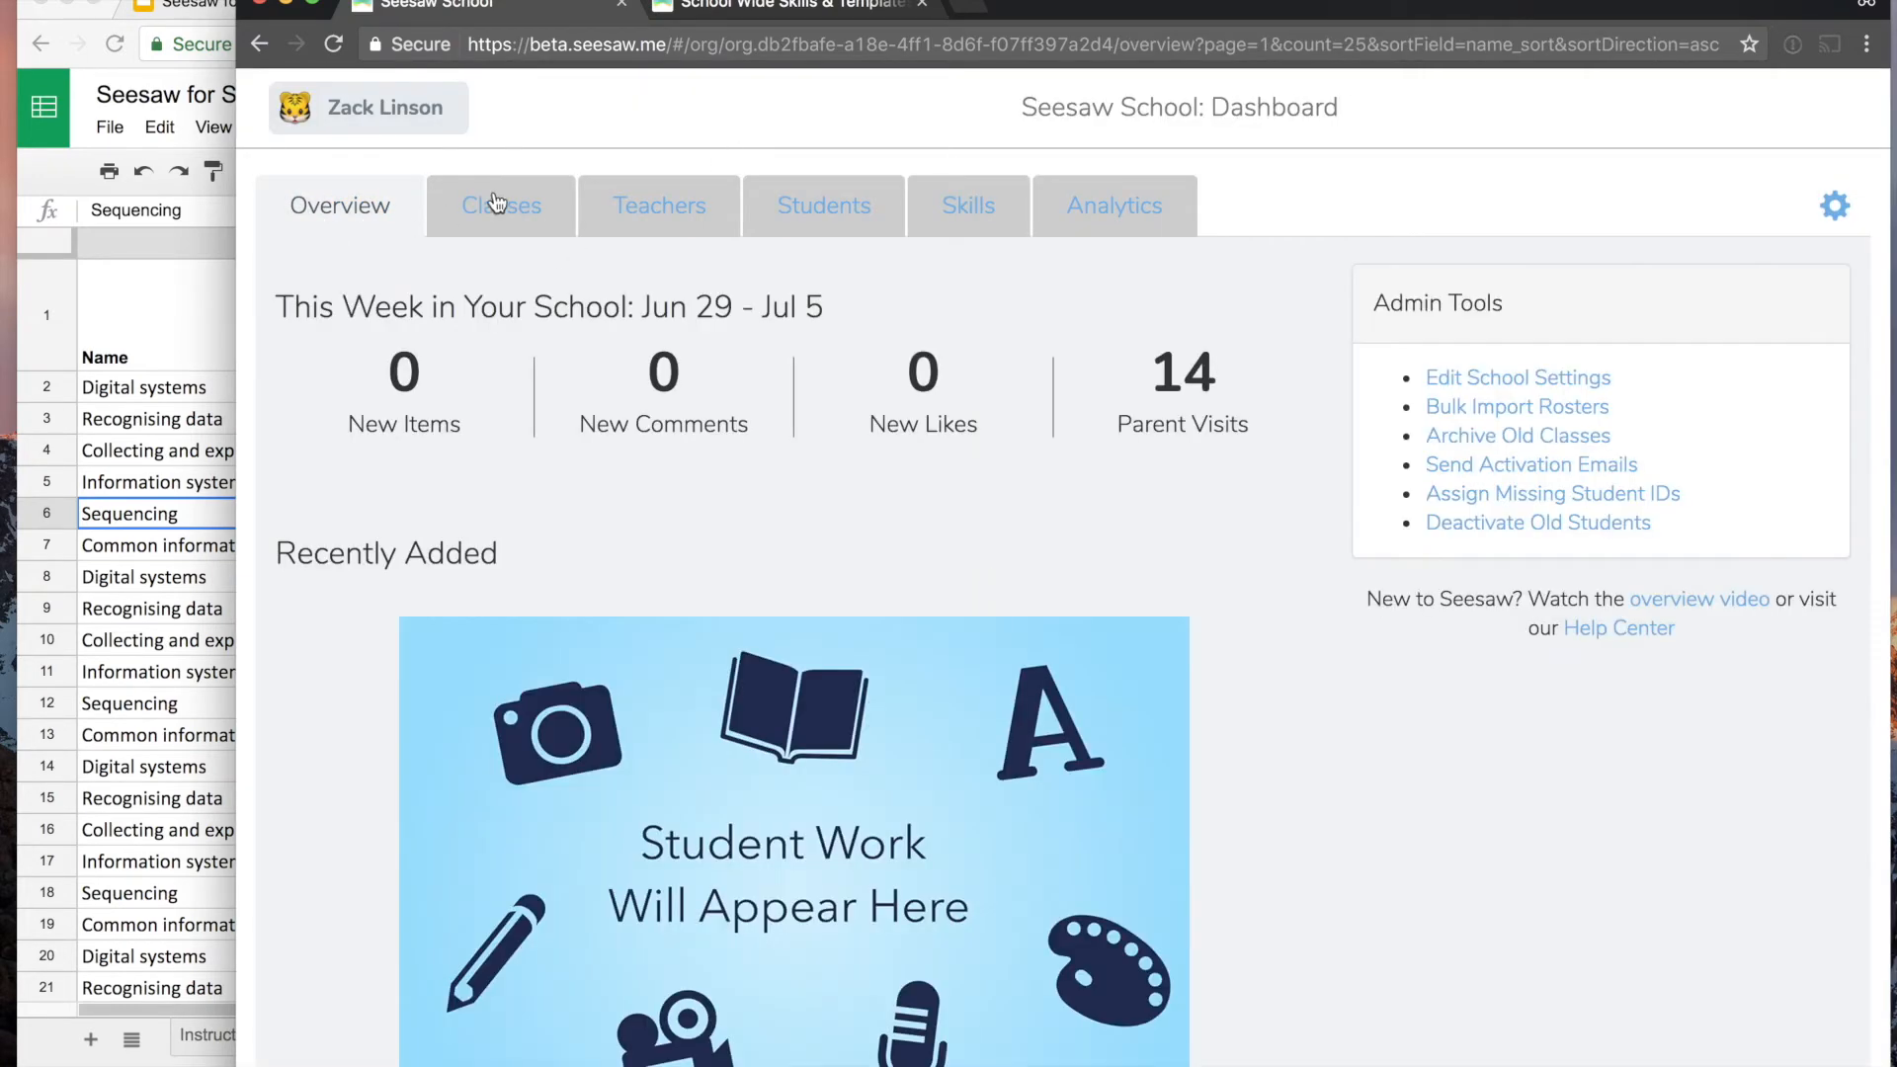
pyautogui.click(966, 213)
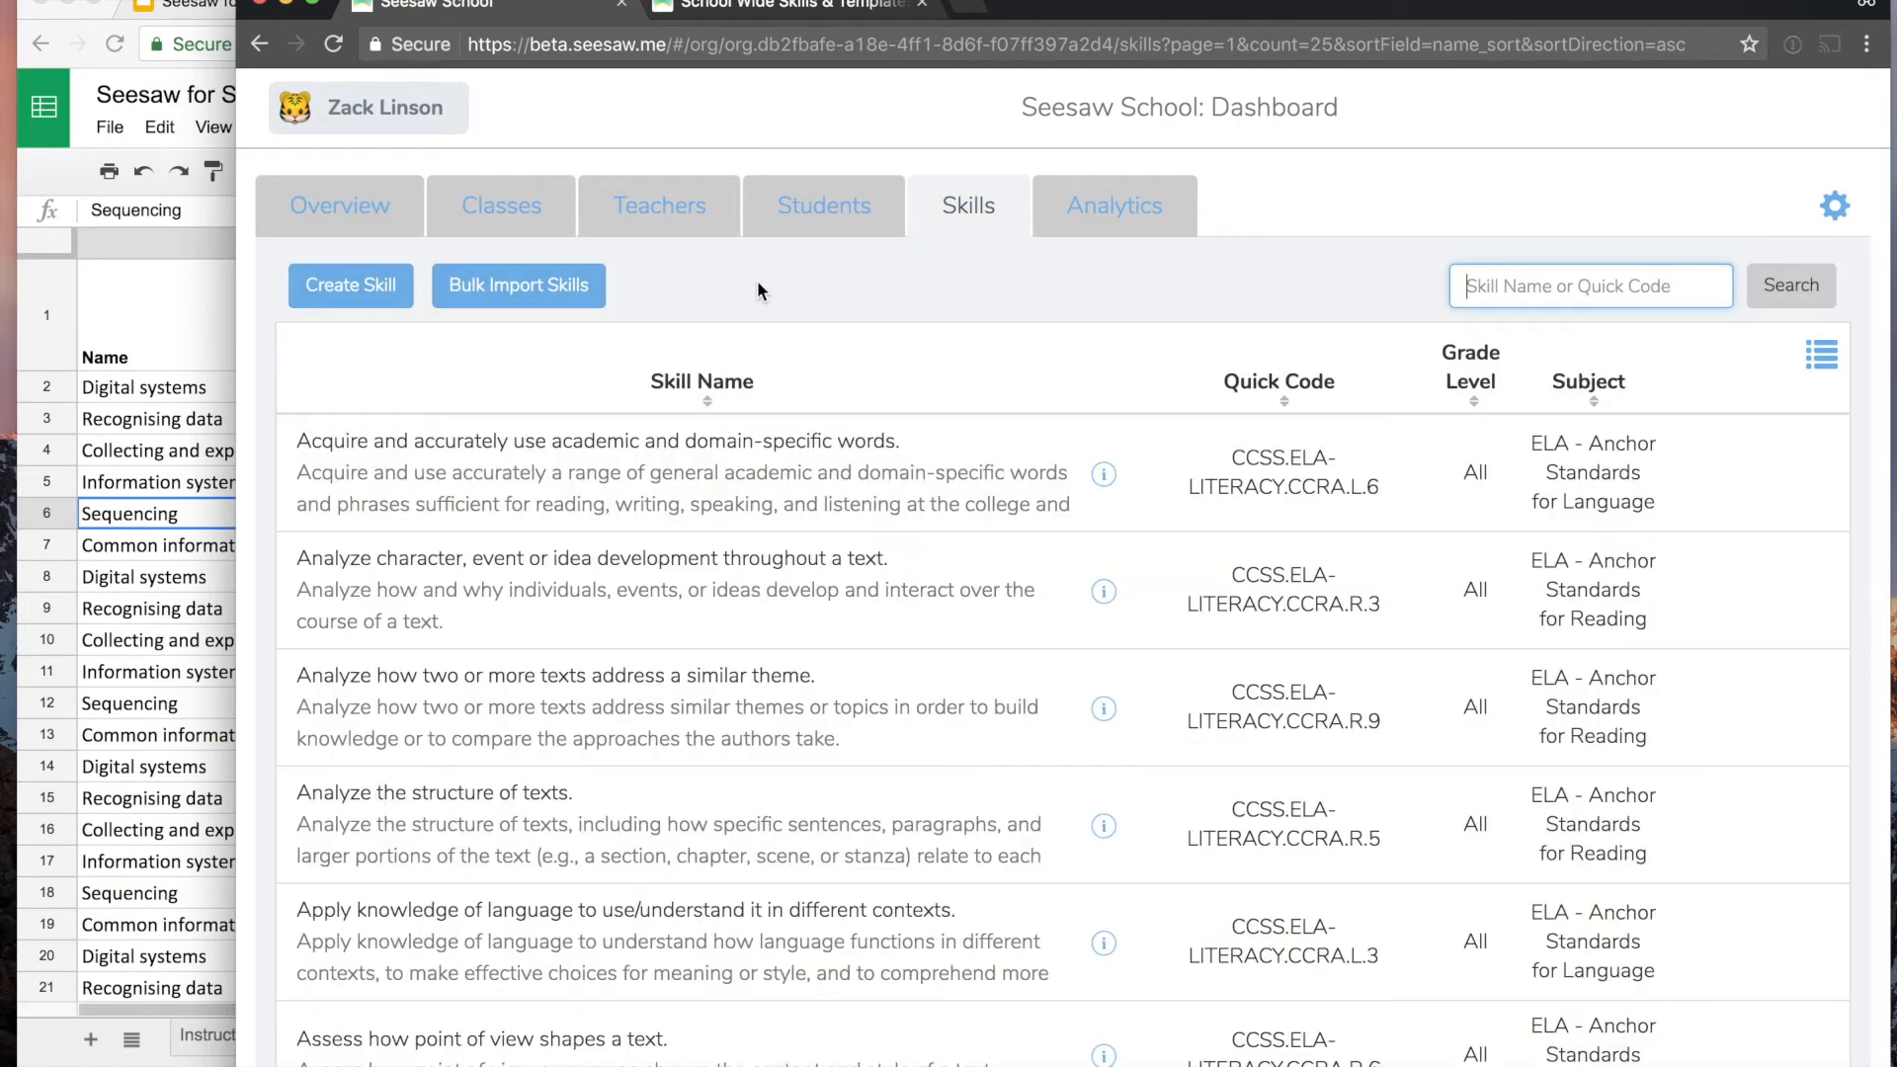
pyautogui.click(568, 292)
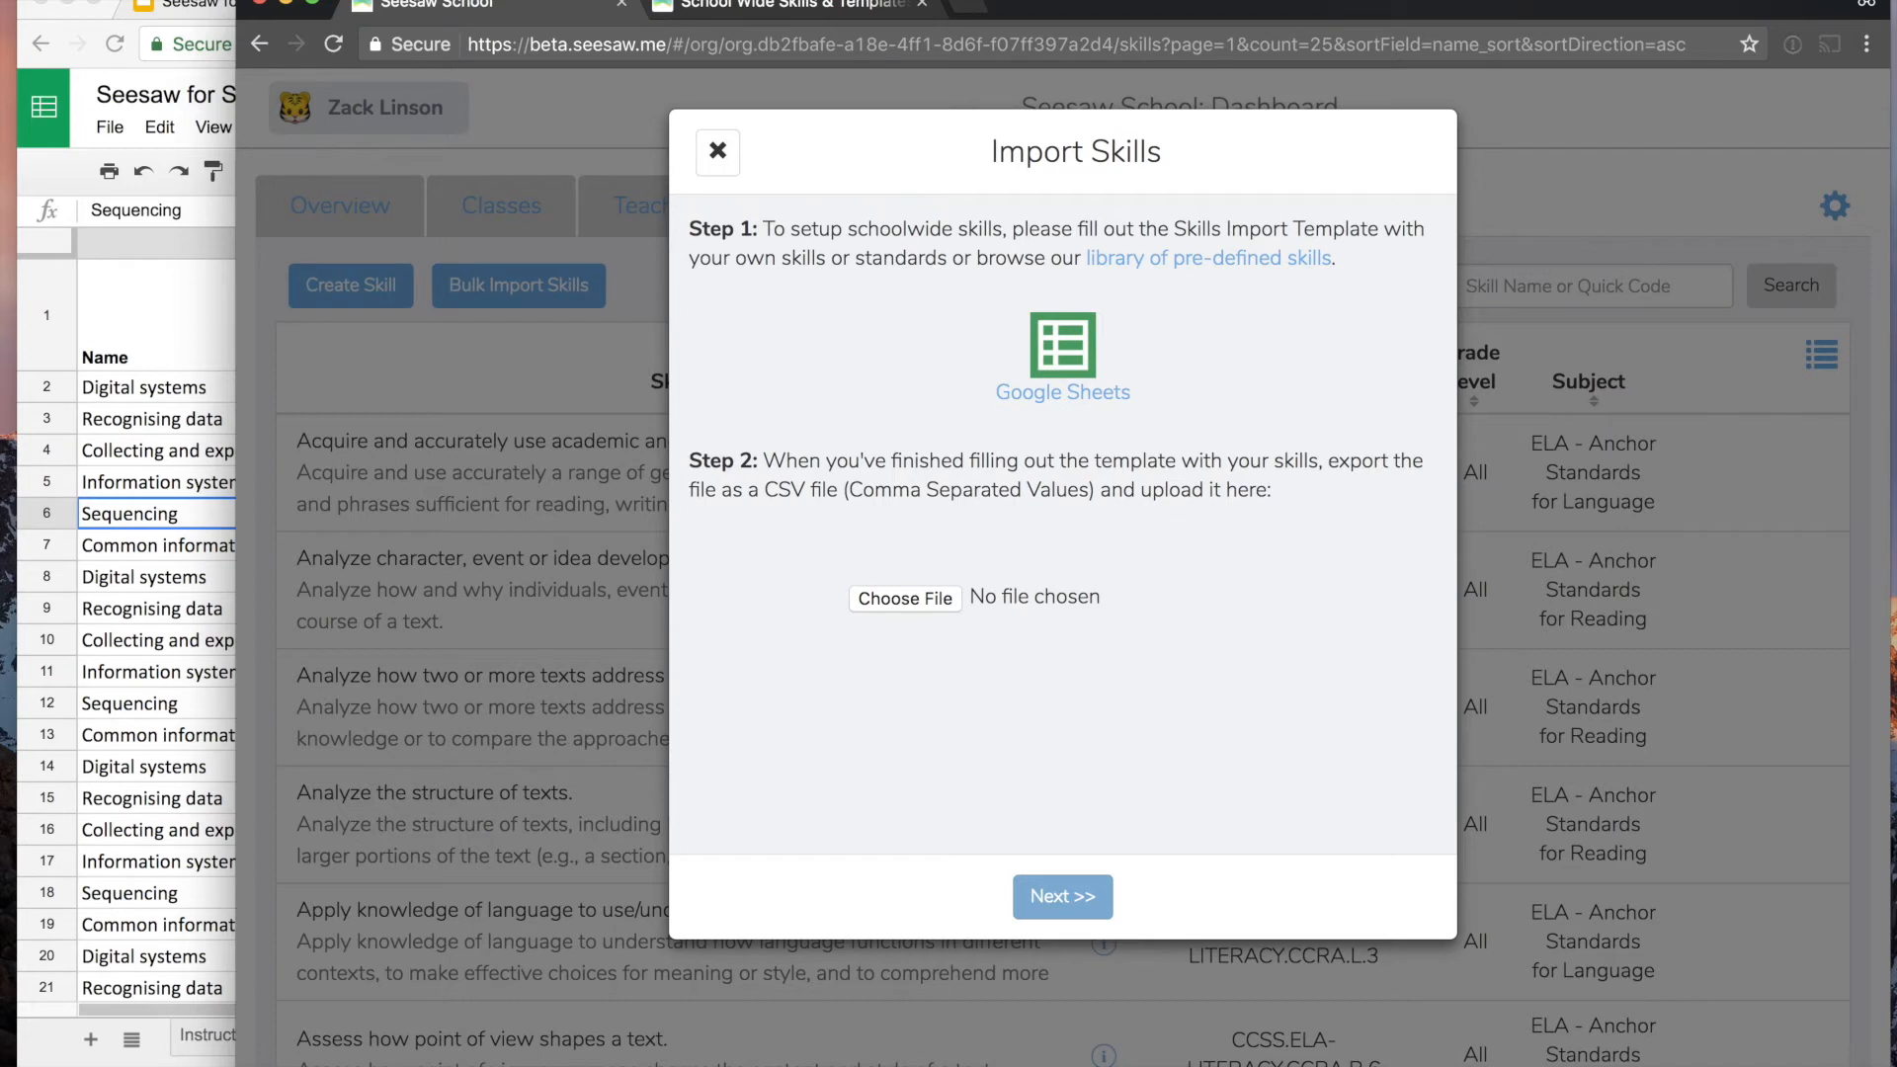
# - Upload the downloaded Digital Technologies CSV for validation, and close the import status without performing the skills import
pyautogui.moveTo(237, 1038); pyautogui.dragTo(903, 593)
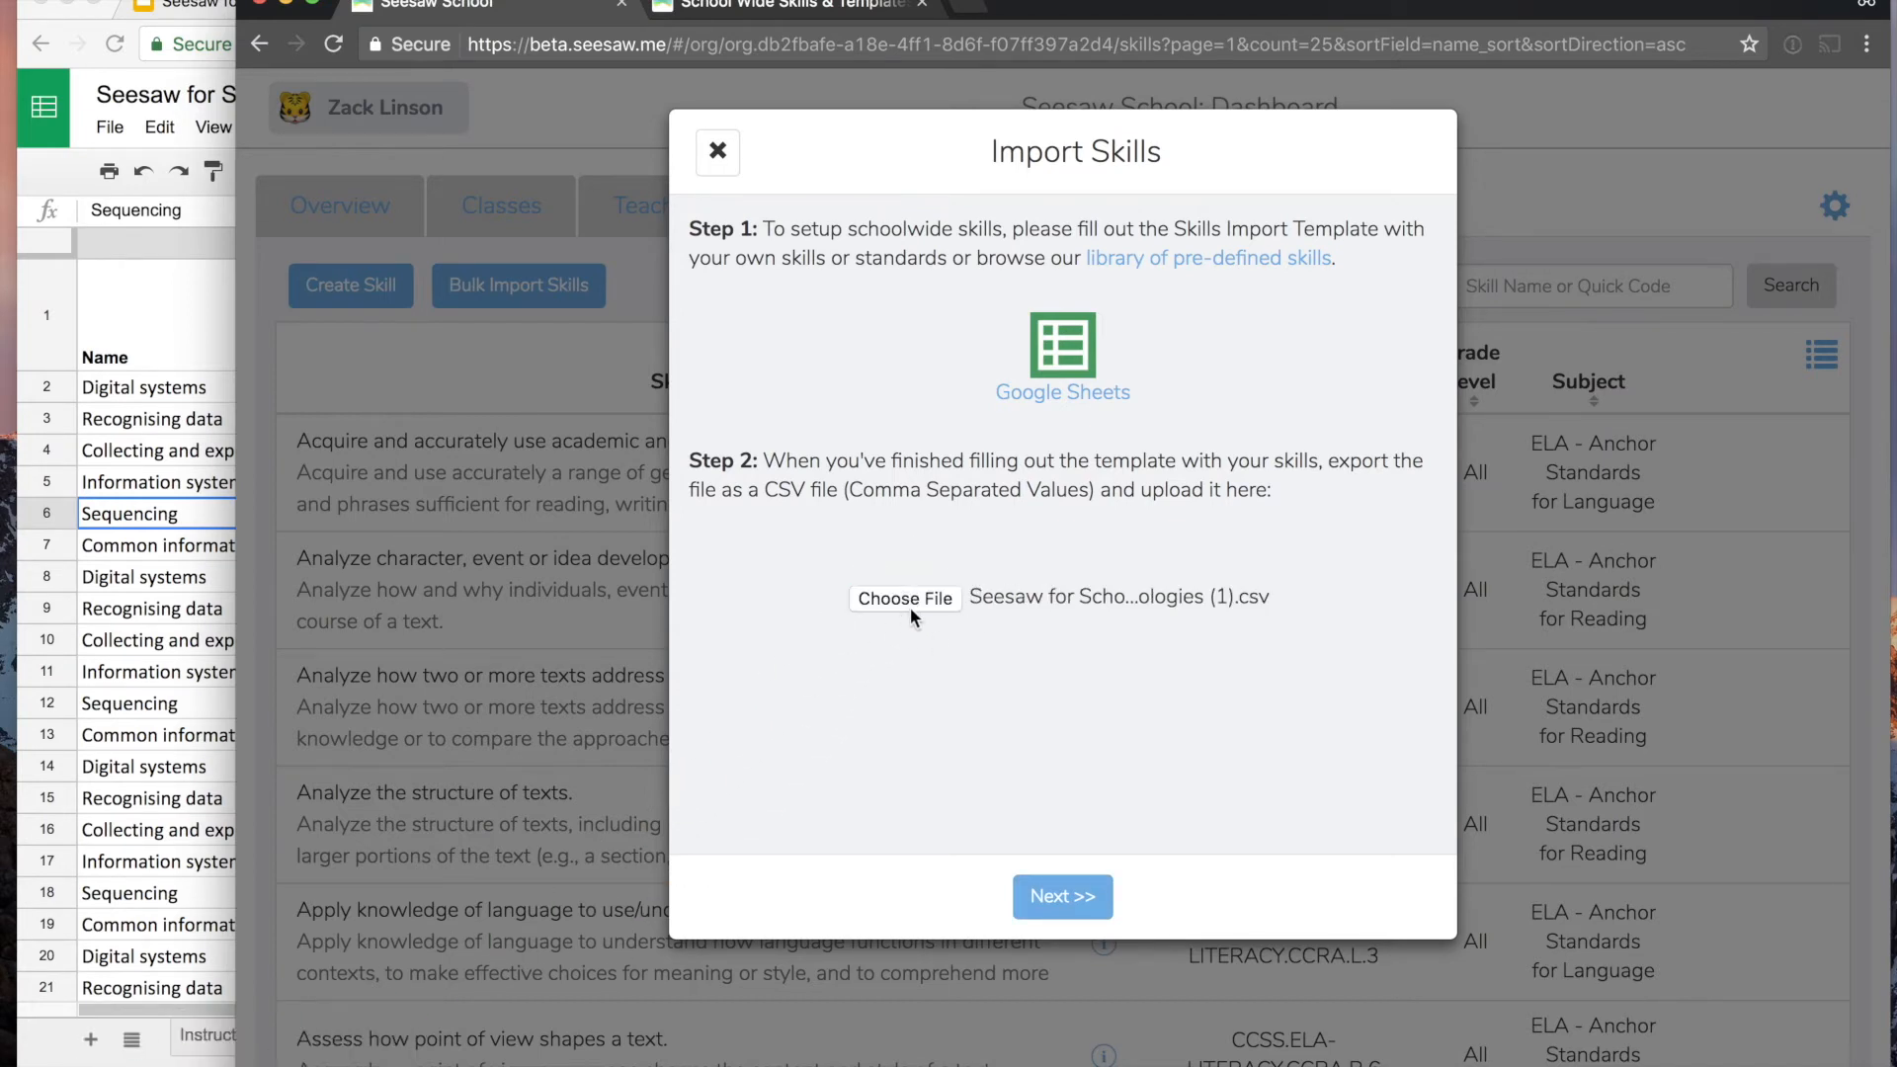
pyautogui.click(1064, 897)
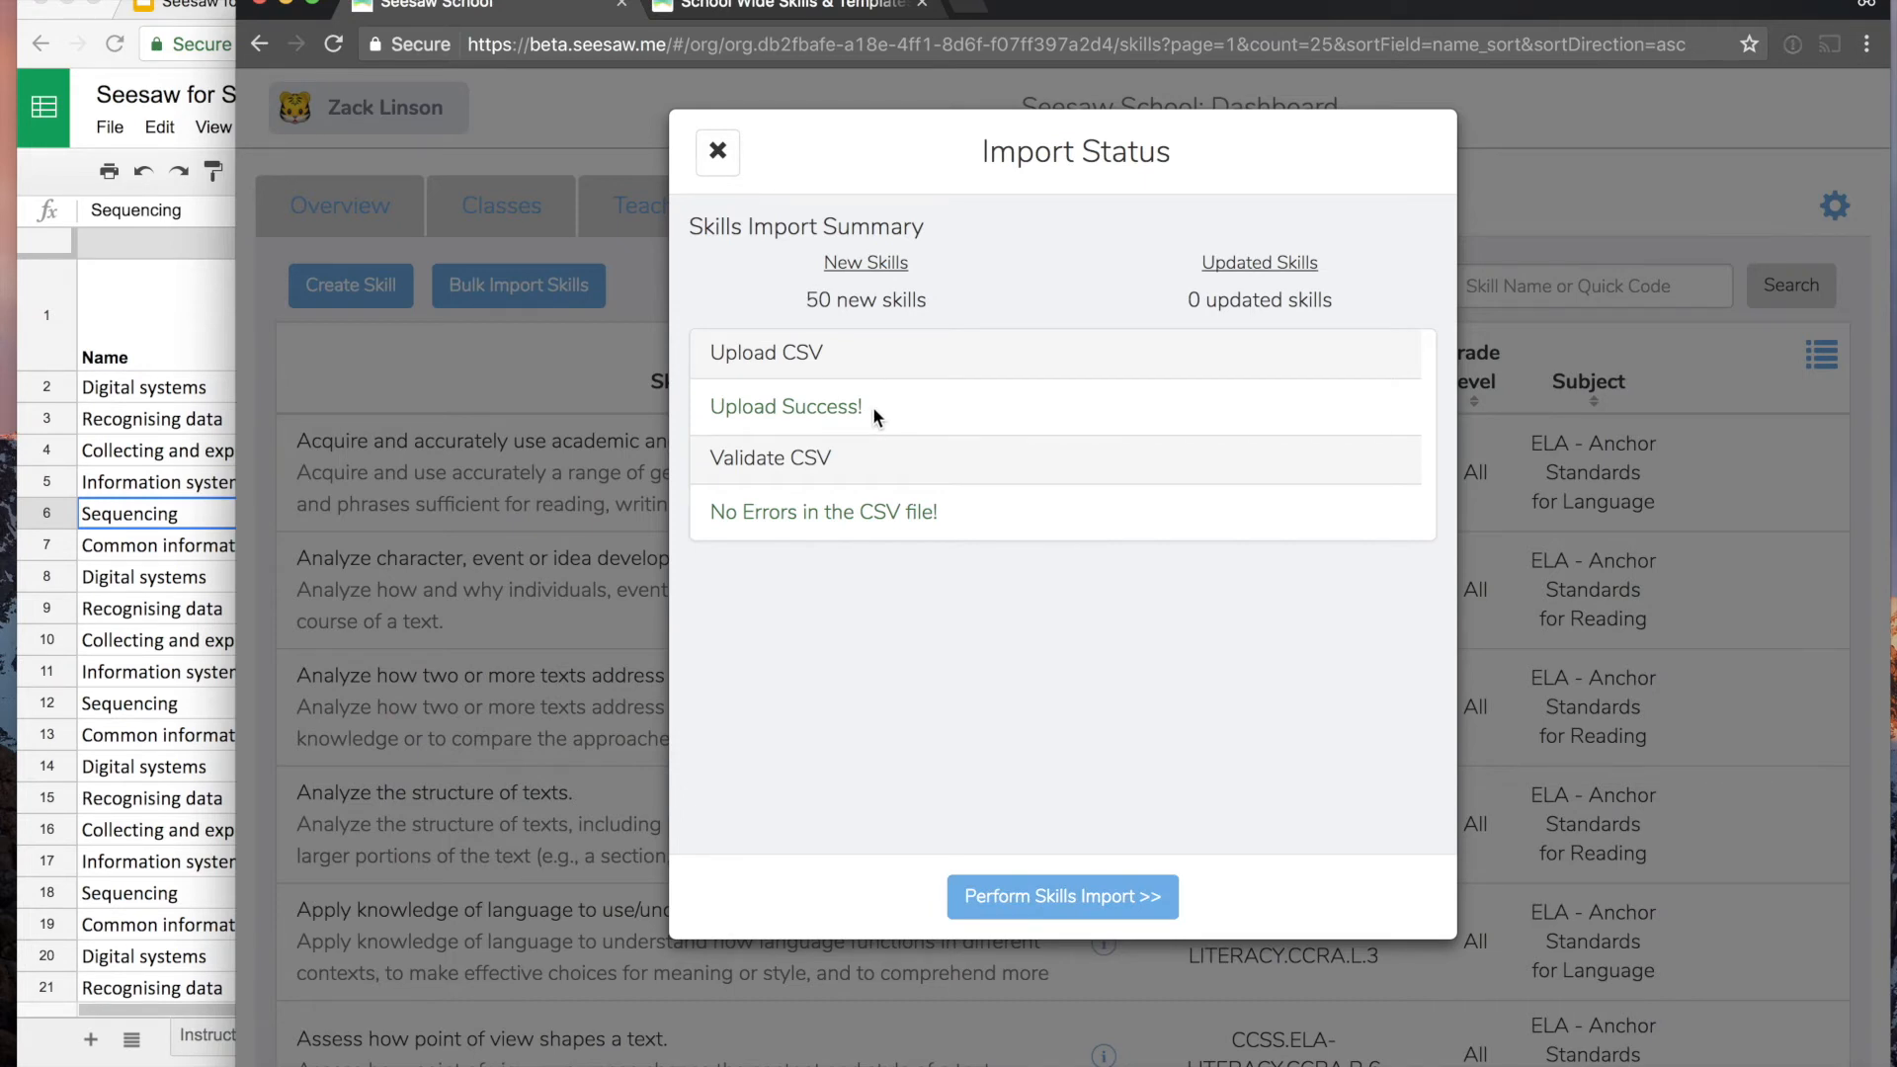
pyautogui.click(717, 153)
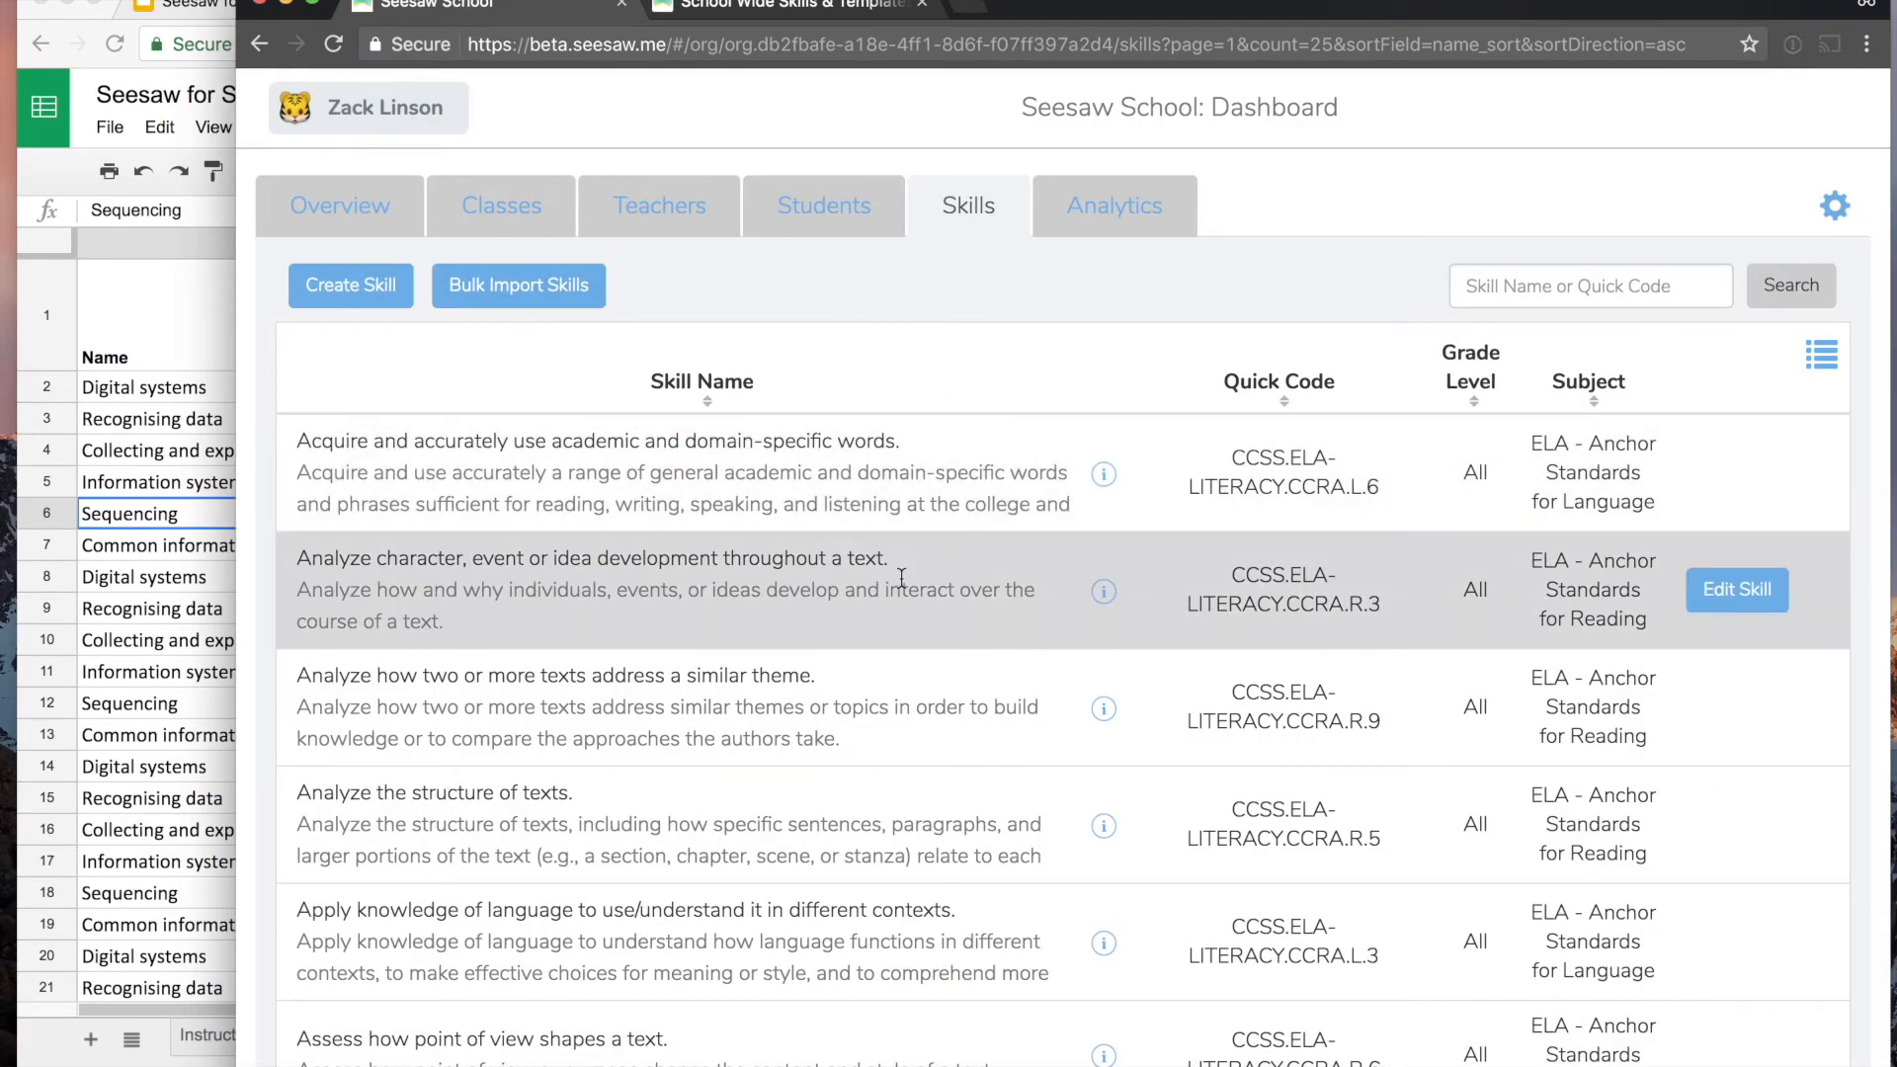
# - Look through the school's skills list with its quick codes, grade levels and subjects
pyautogui.scroll(-15, 901, 577)
pyautogui.scroll(15, 901, 578)
pyautogui.scroll(-2, 1456, 559)
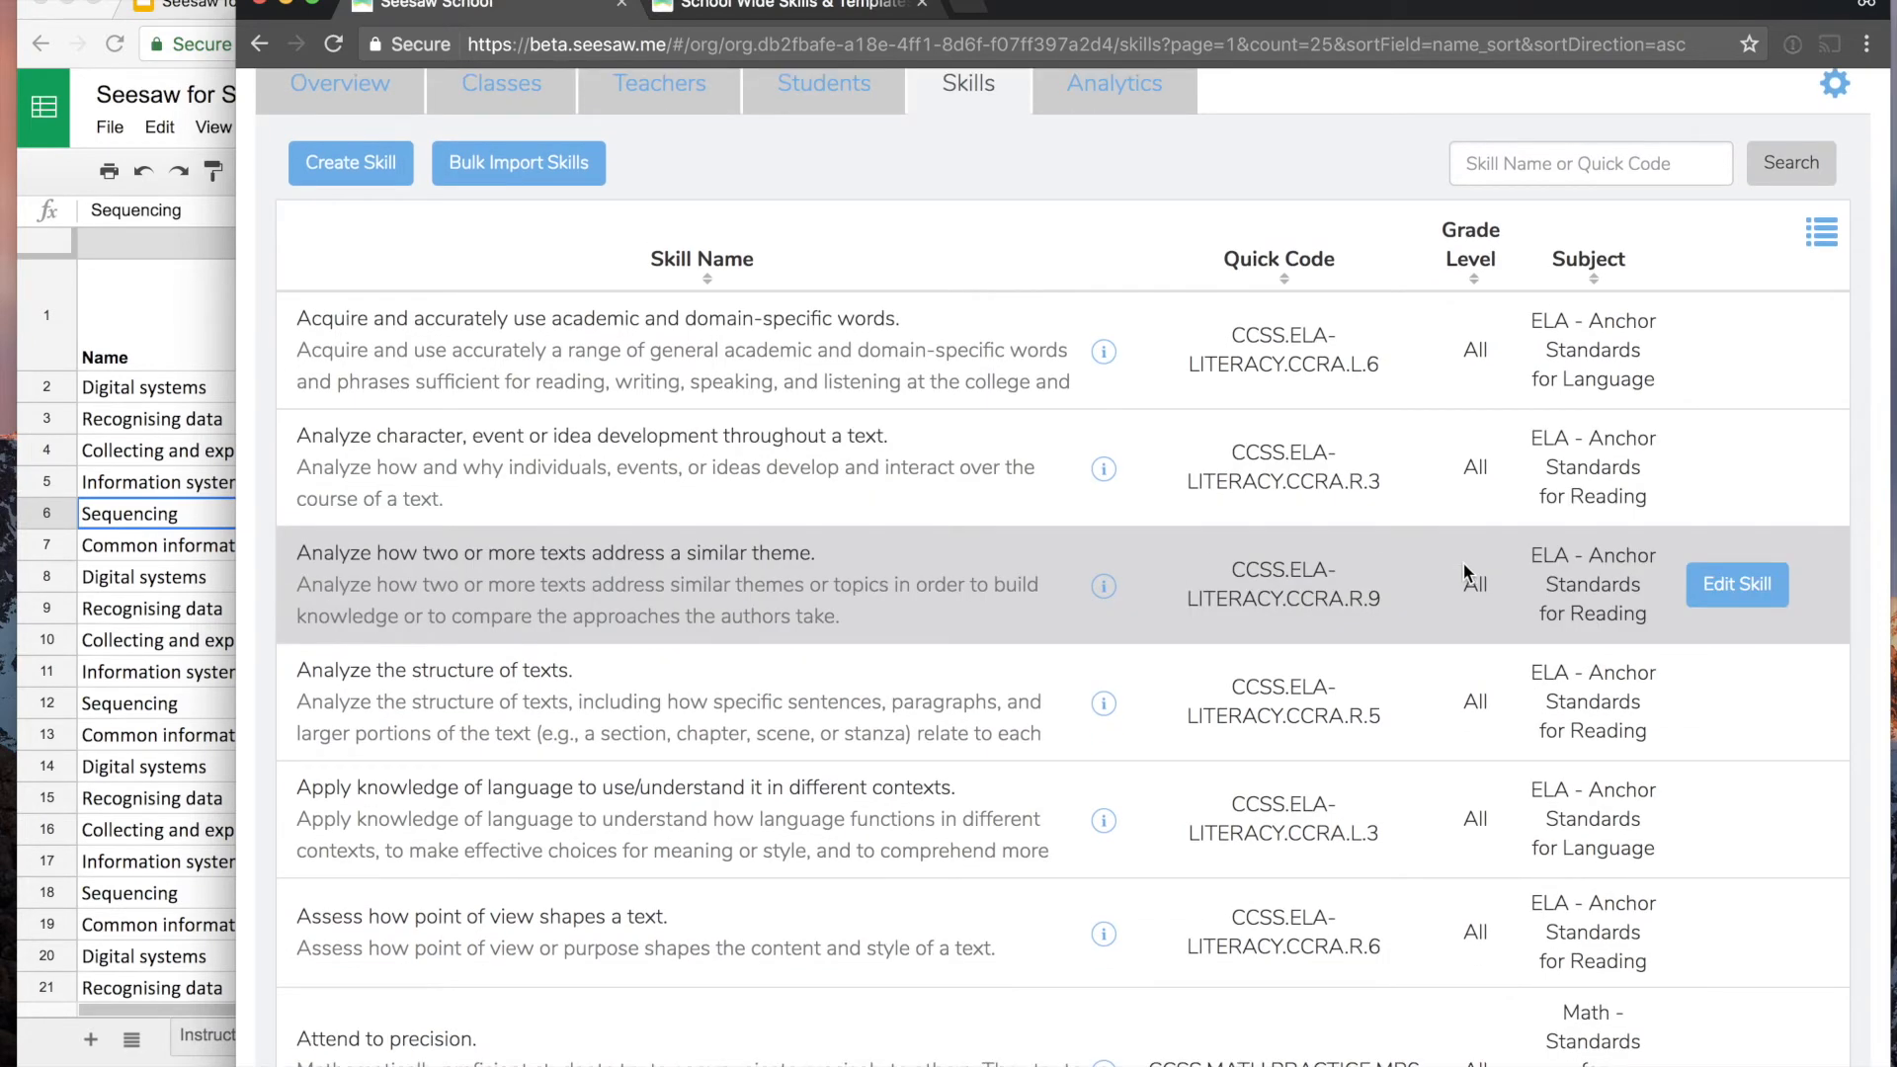
pyautogui.scroll(2, 1462, 561)
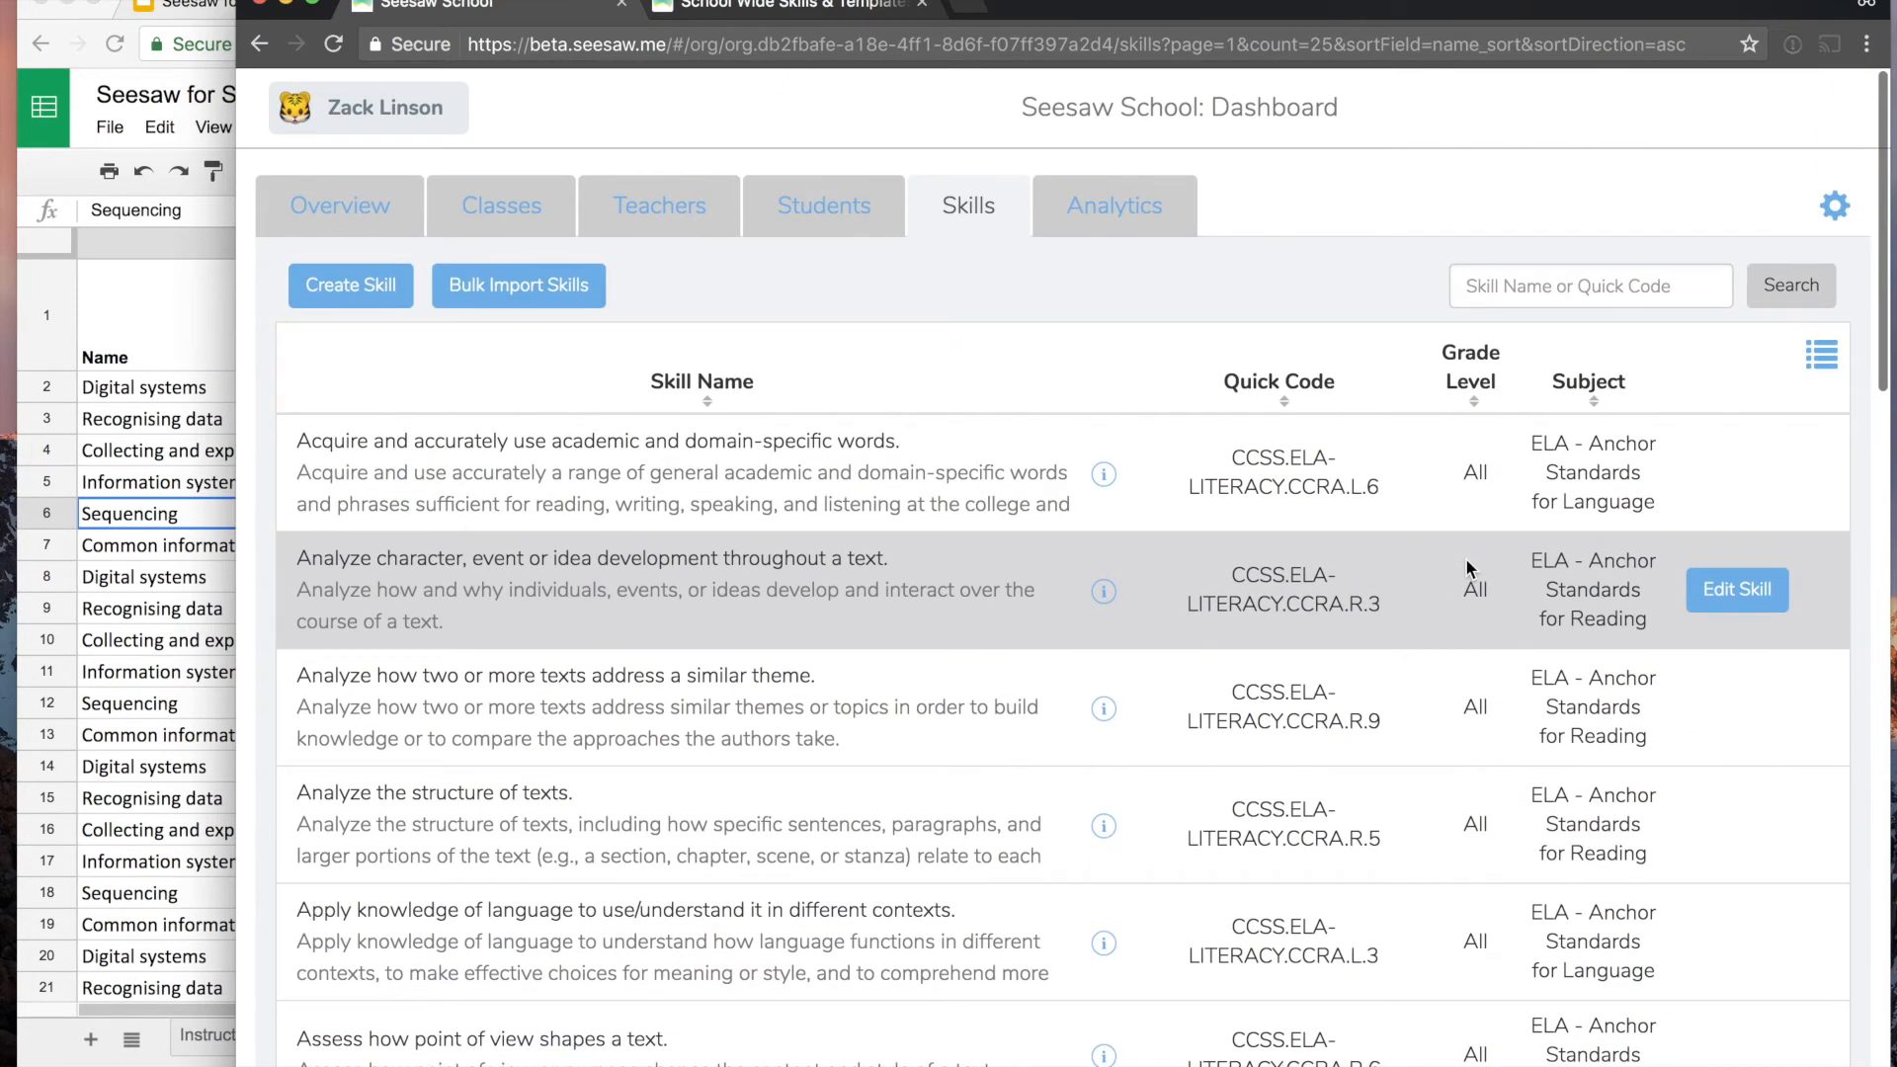
# - Switch to the template spreadsheet and examine the grade level entries of the grade 3 skills in the Digital Technologies sheet
pyautogui.click(198, 555)
pyautogui.scroll(-5, 401, 596)
pyautogui.scroll(-5, 401, 596)
pyautogui.scroll(1, 405, 597)
pyautogui.moveTo(666, 401); pyautogui.dragTo(658, 583)
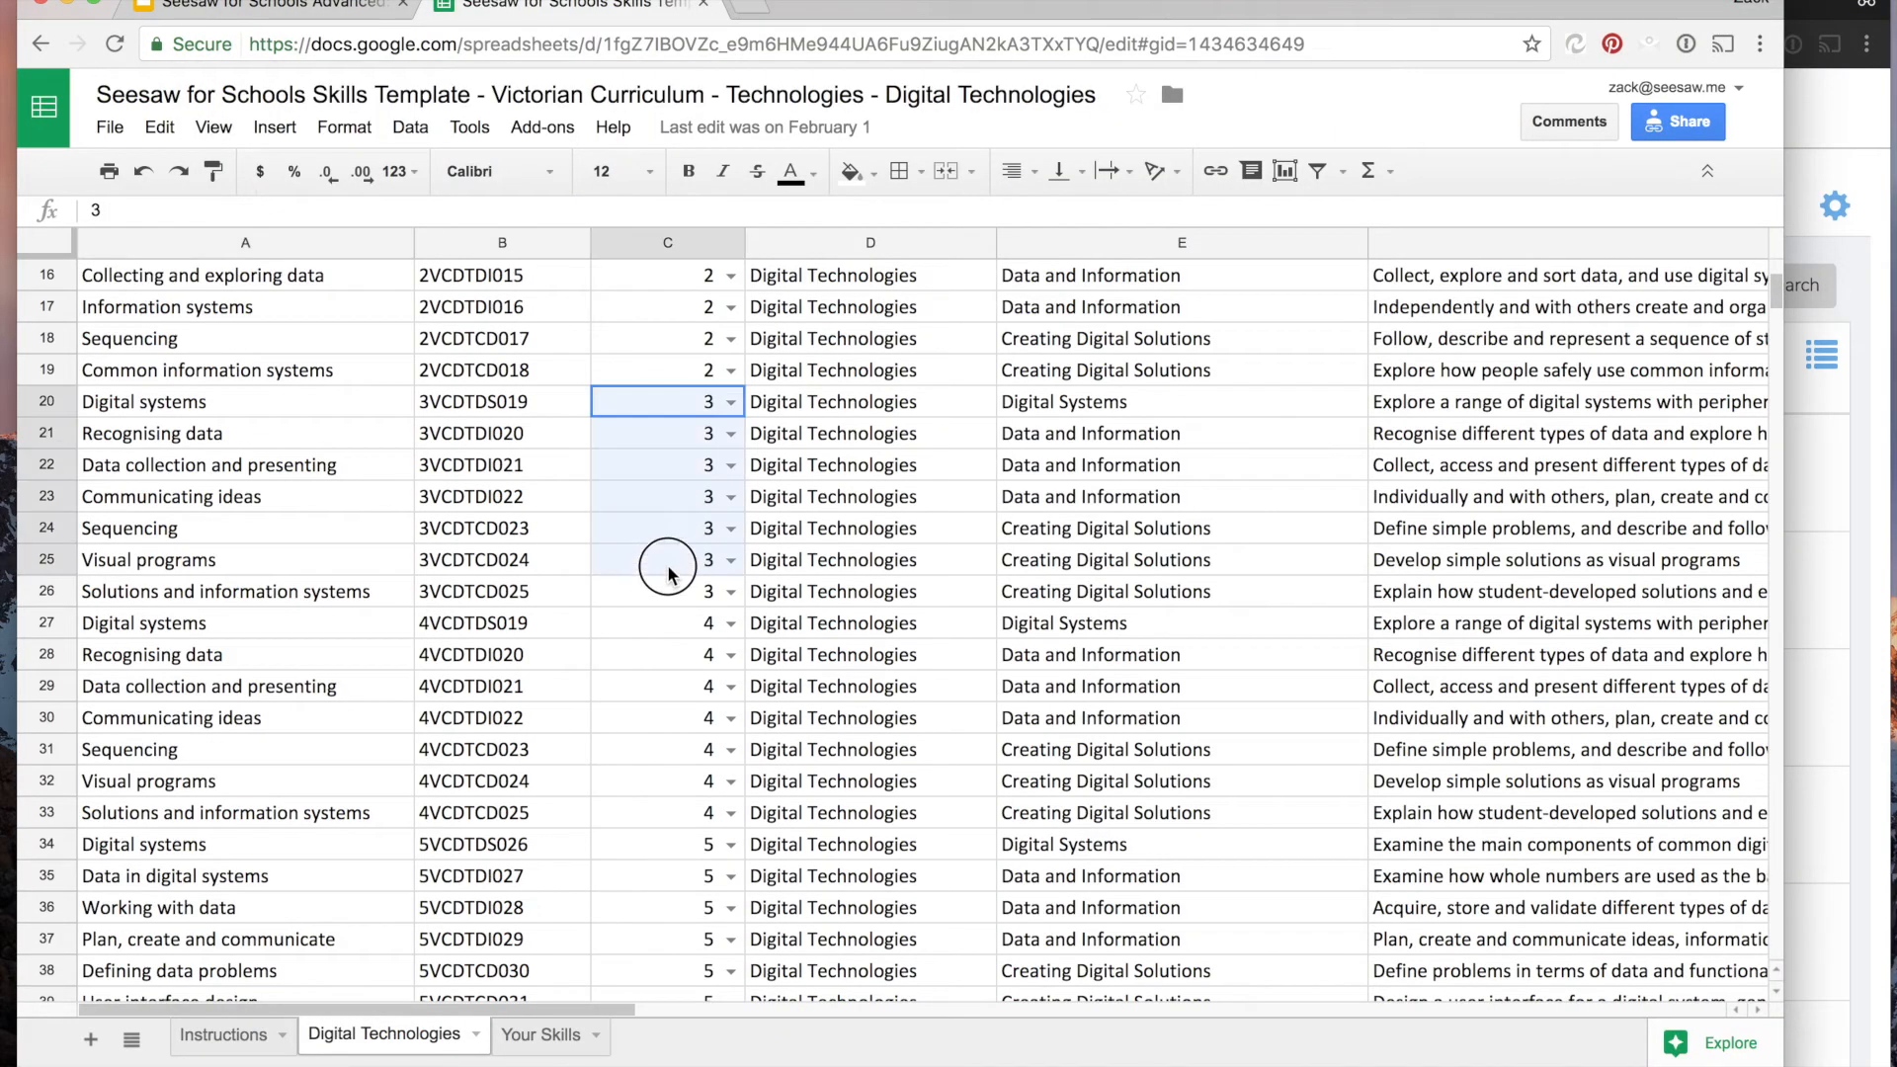
# - Check the first skill's name in the Seesaw skills list and switch to the Importing Seesaw Skills presentation in Google Slides
pyautogui.click(1810, 517)
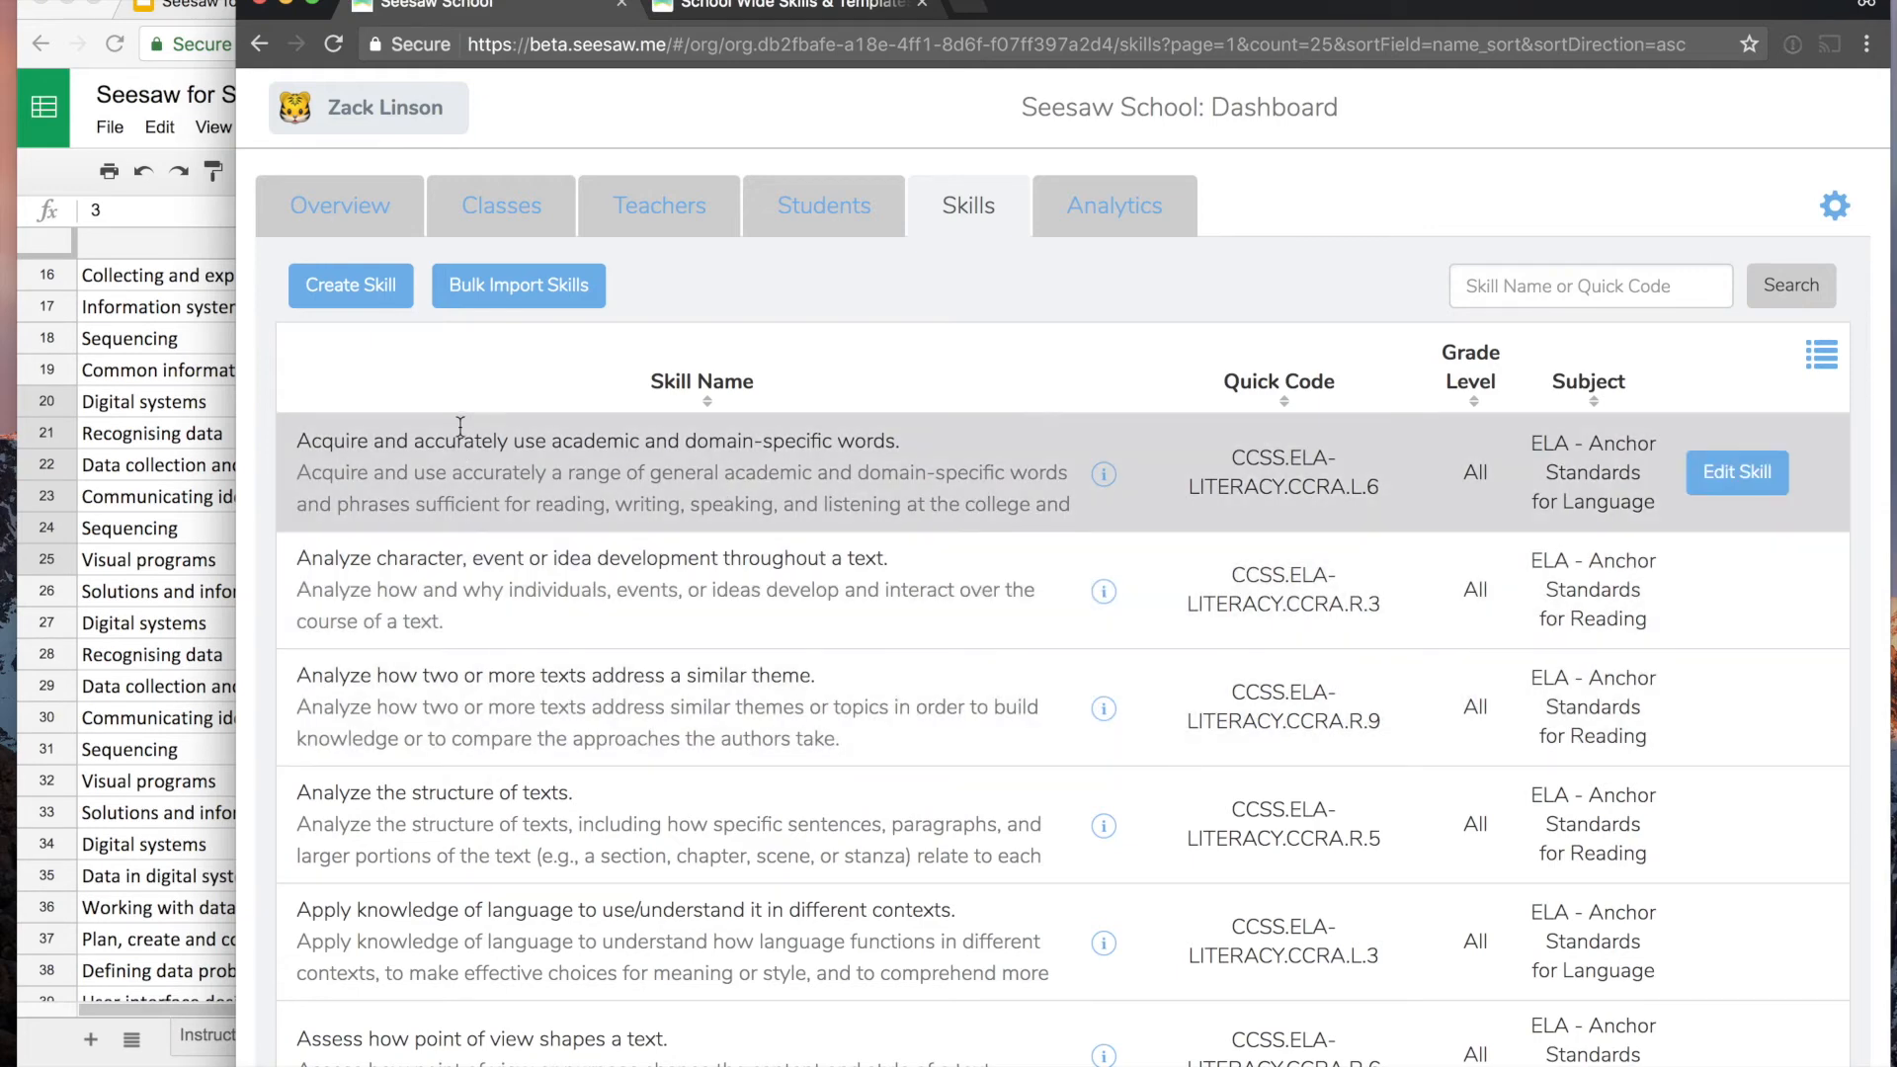
pyautogui.moveTo(400, 442); pyautogui.dragTo(970, 451)
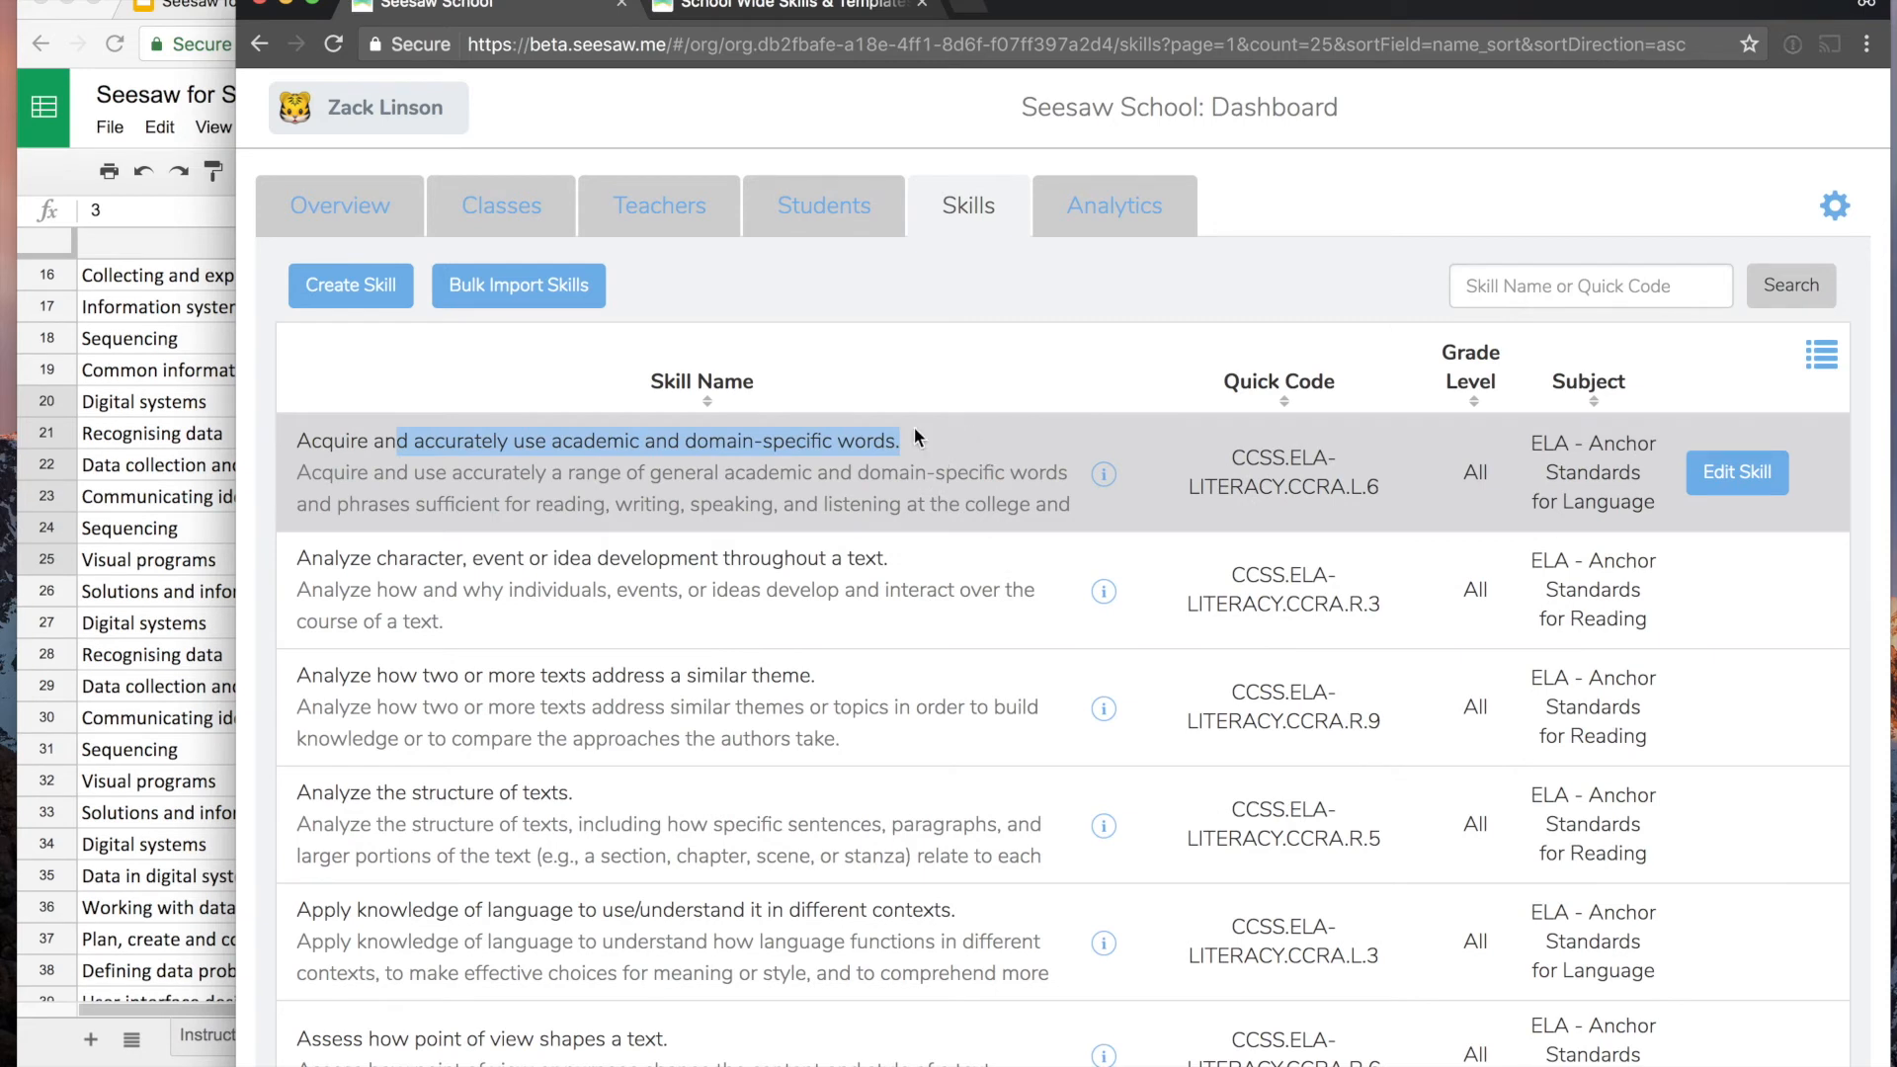
pyautogui.click(182, 204)
pyautogui.click(275, 12)
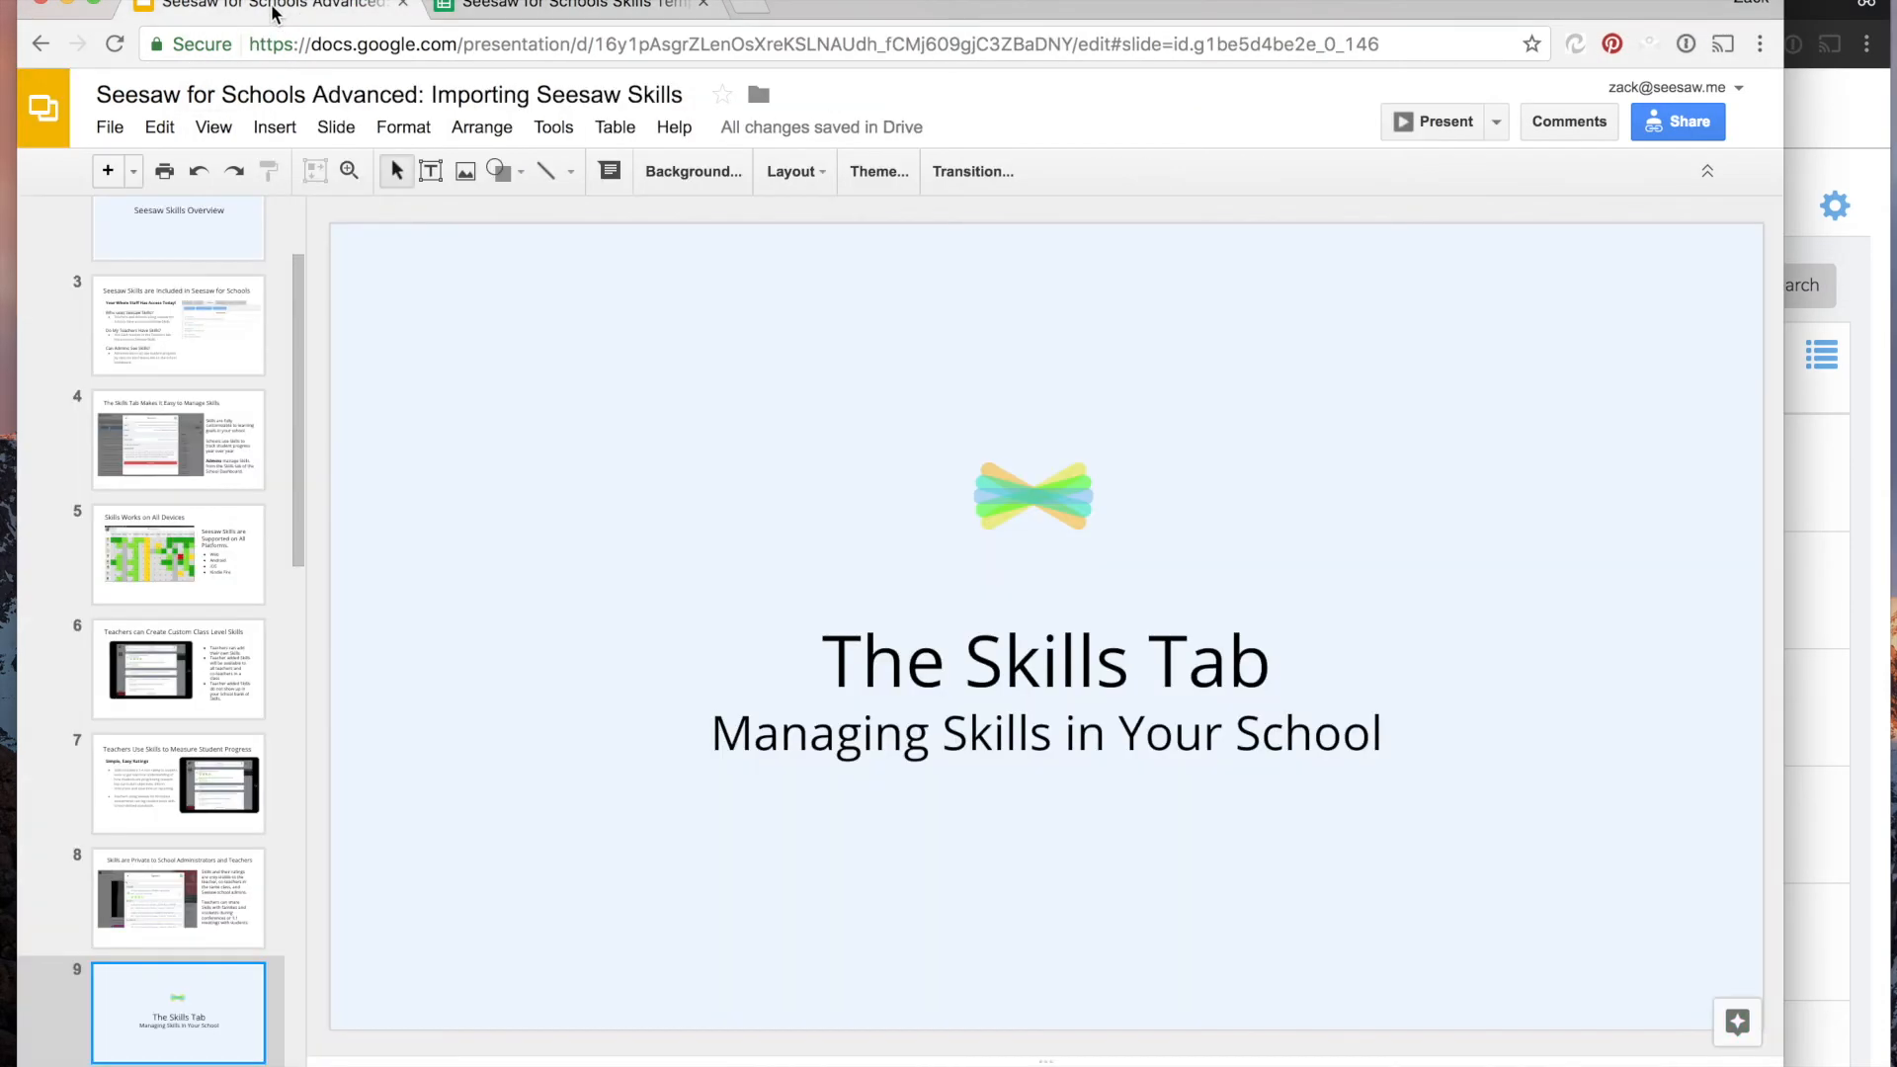